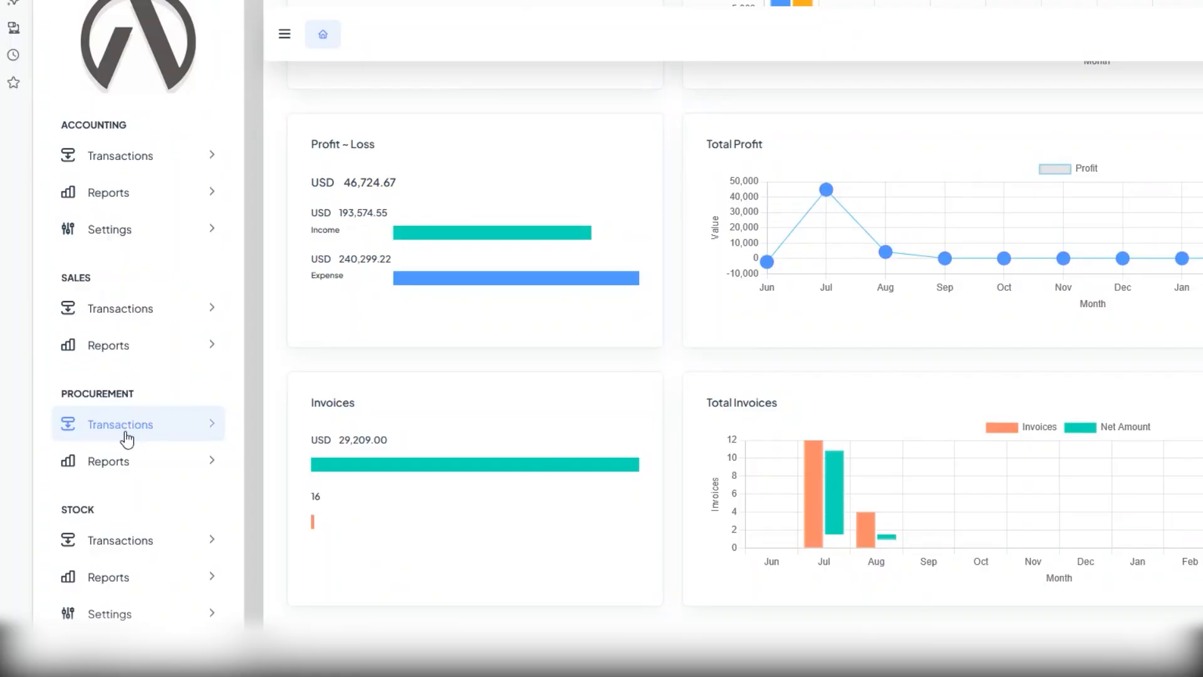
Step: Start a new procurement debit note and assign it to the business unit Essentialz LLC
left_click(127, 439)
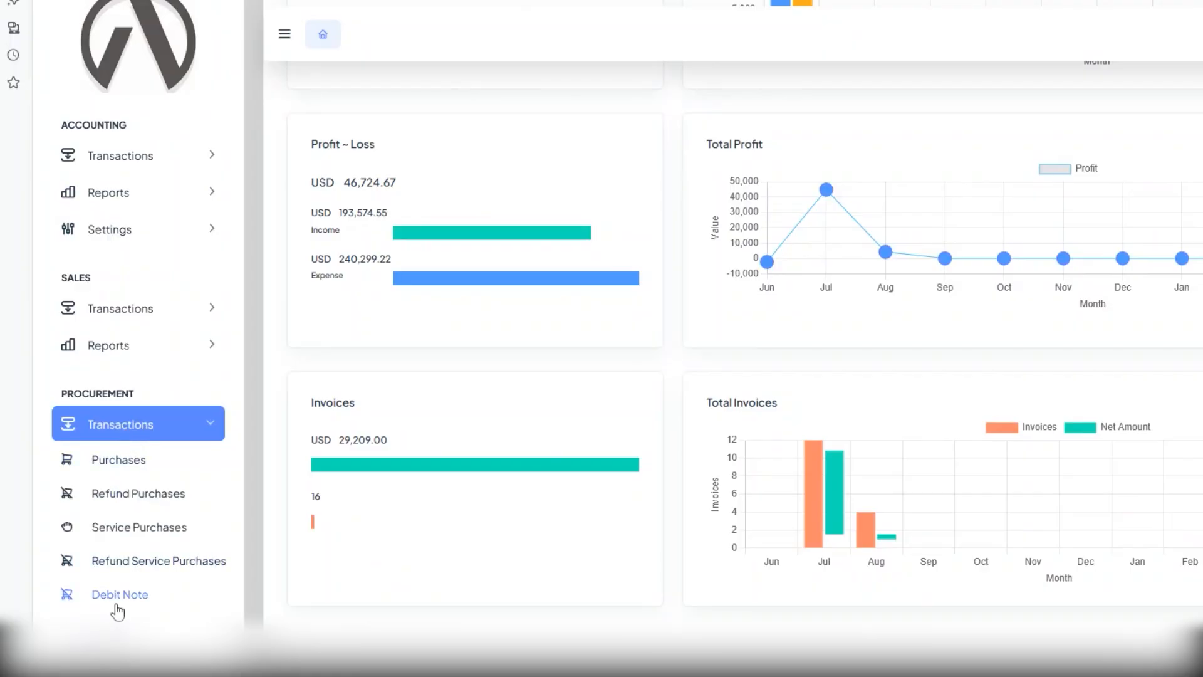
left_click(144, 593)
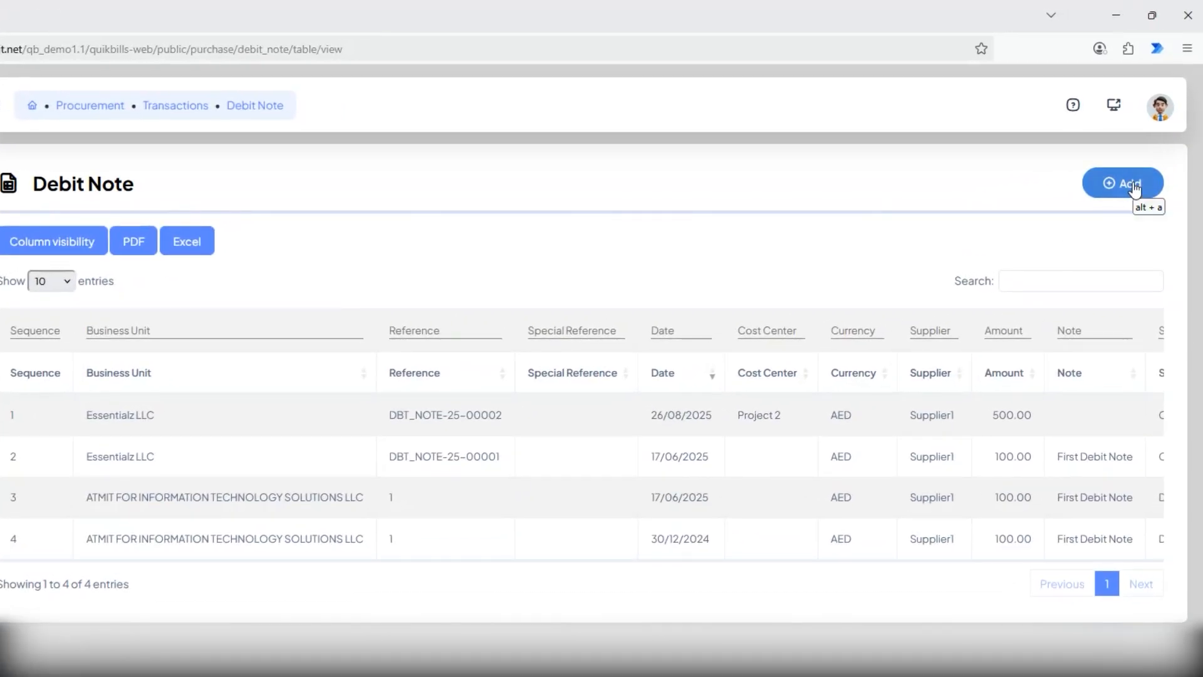
left_click(1134, 185)
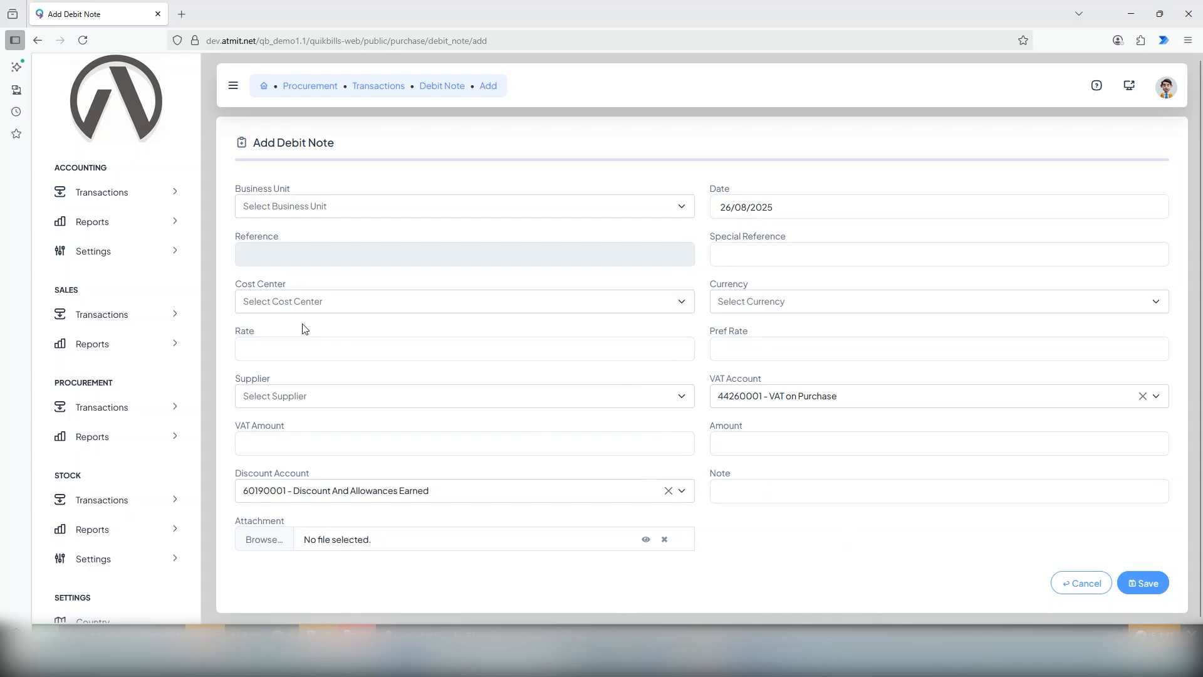
left_click(671, 211)
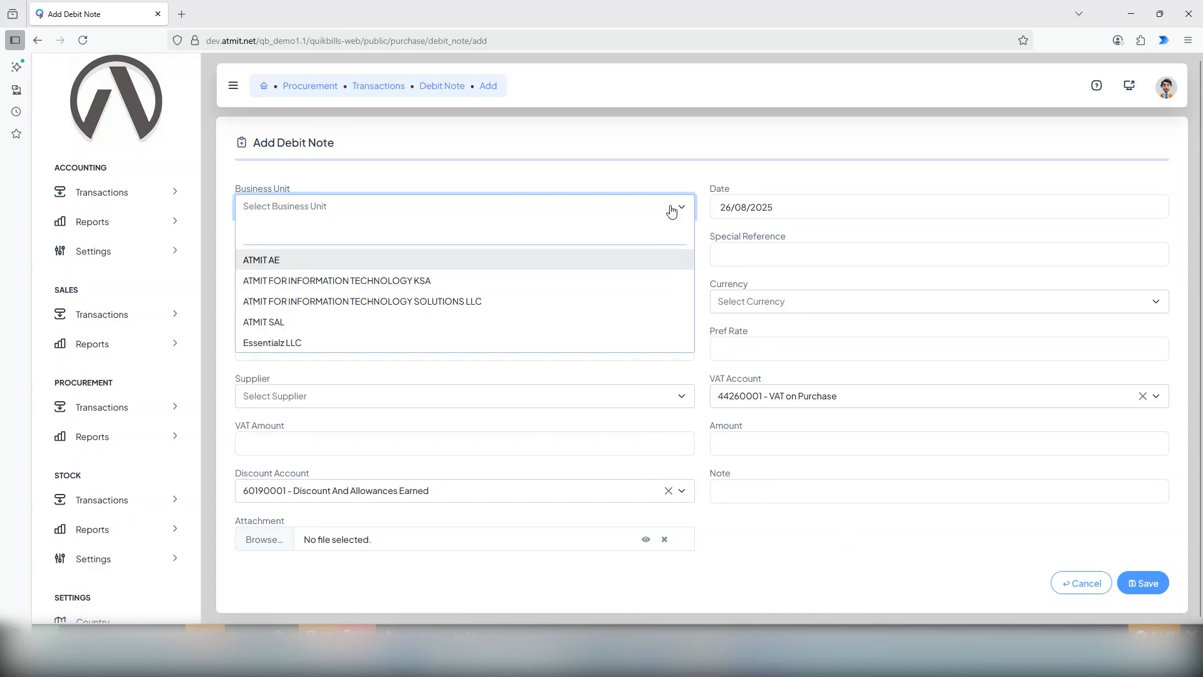
left_click(301, 343)
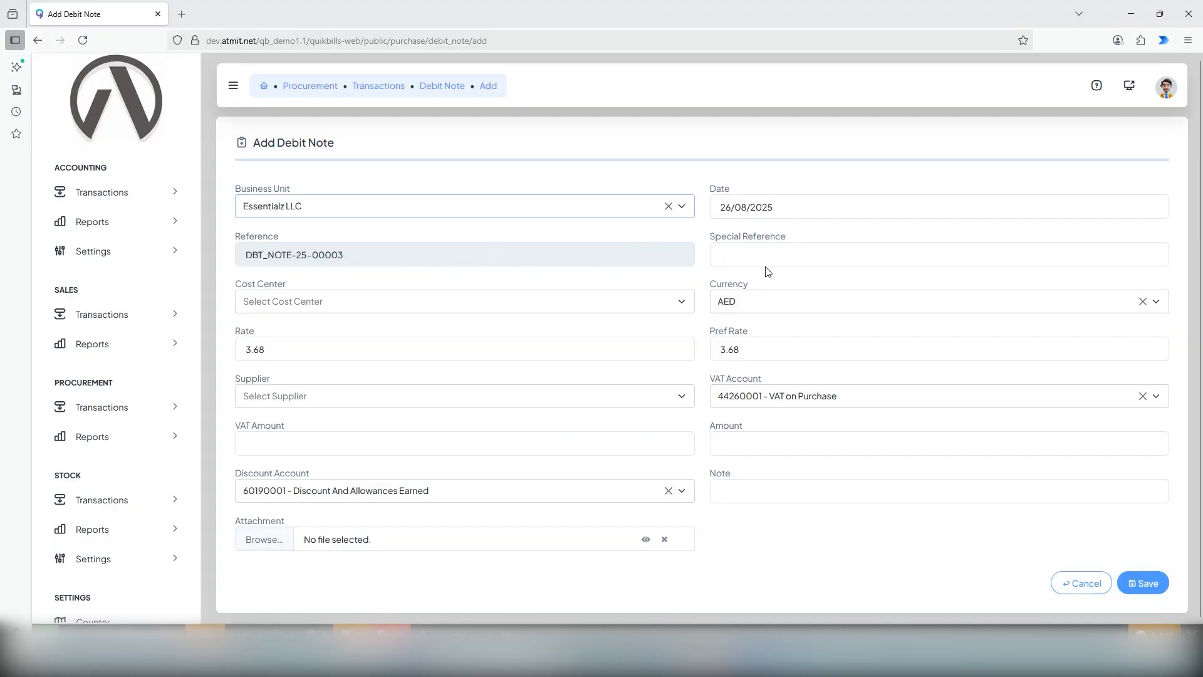
Step: Enter Ref as the debit note's special reference and choose Project 2 as its cost center
left_click(780, 253)
type("Ref")
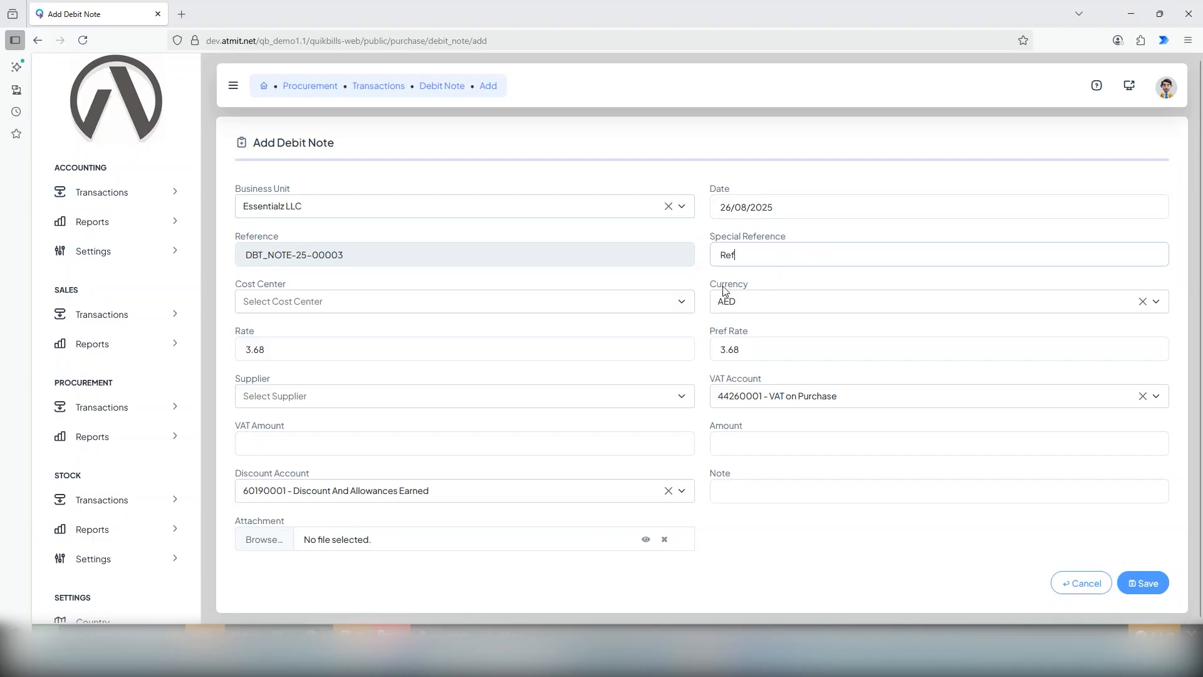
left_click(519, 303)
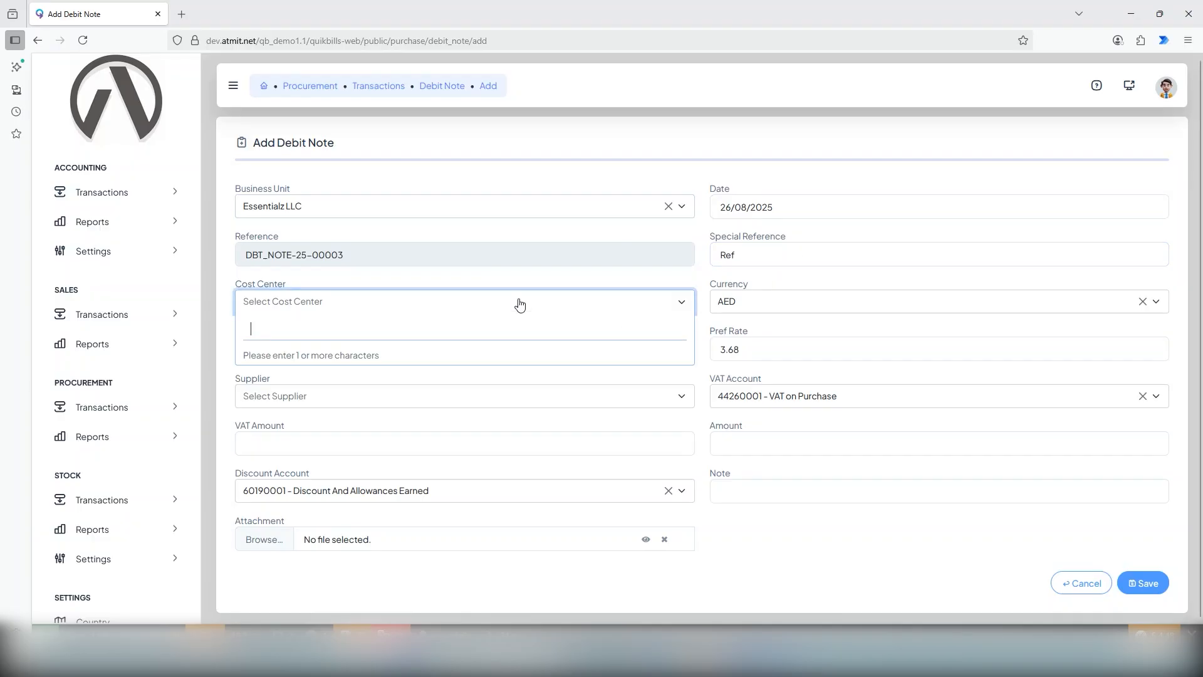
type("c")
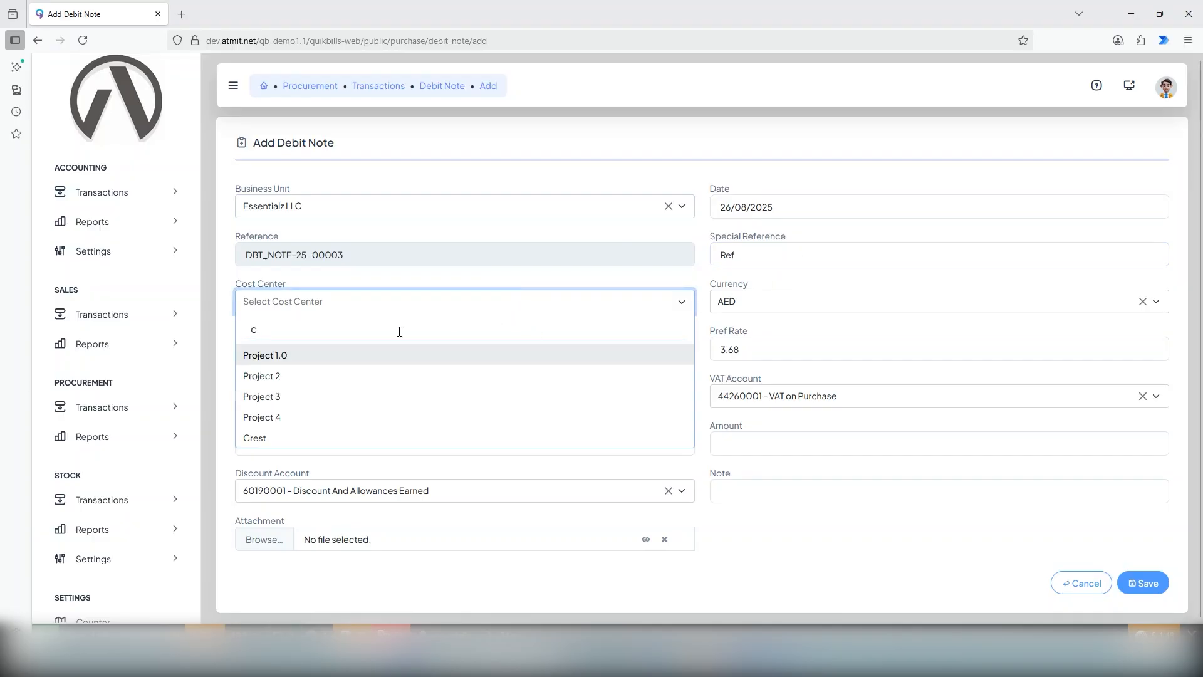
left_click(262, 376)
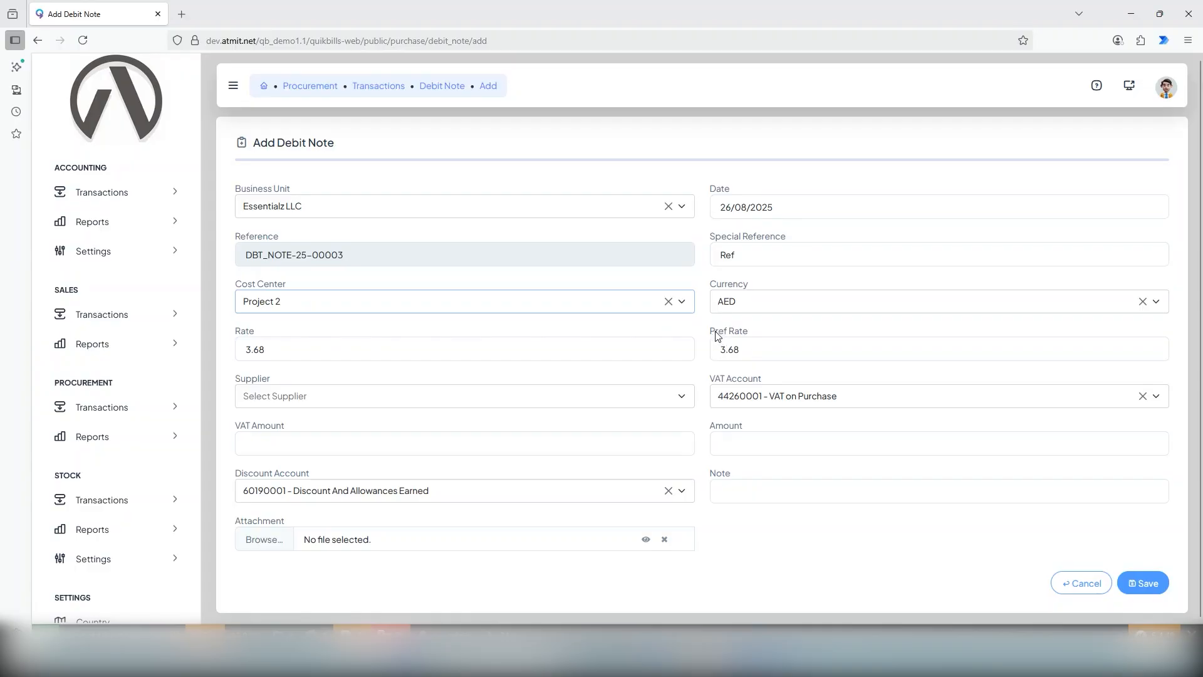
Step: Choose Supplier1 as the supplier of the new debit note
left_click(478, 402)
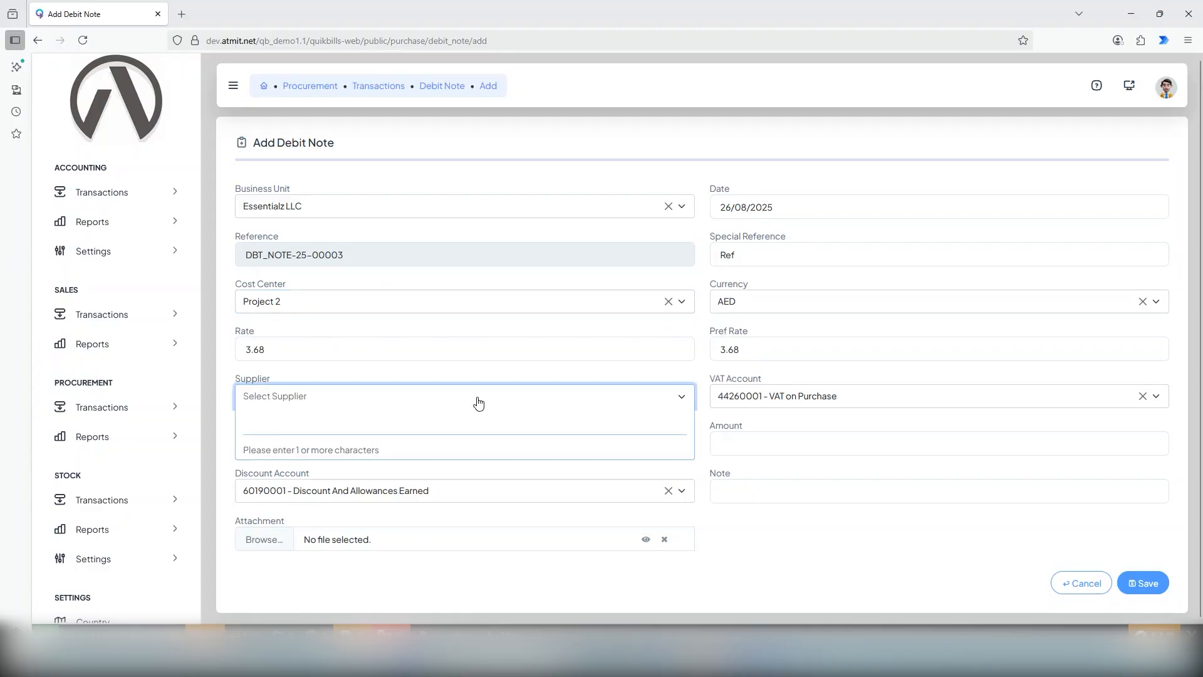
type("sup")
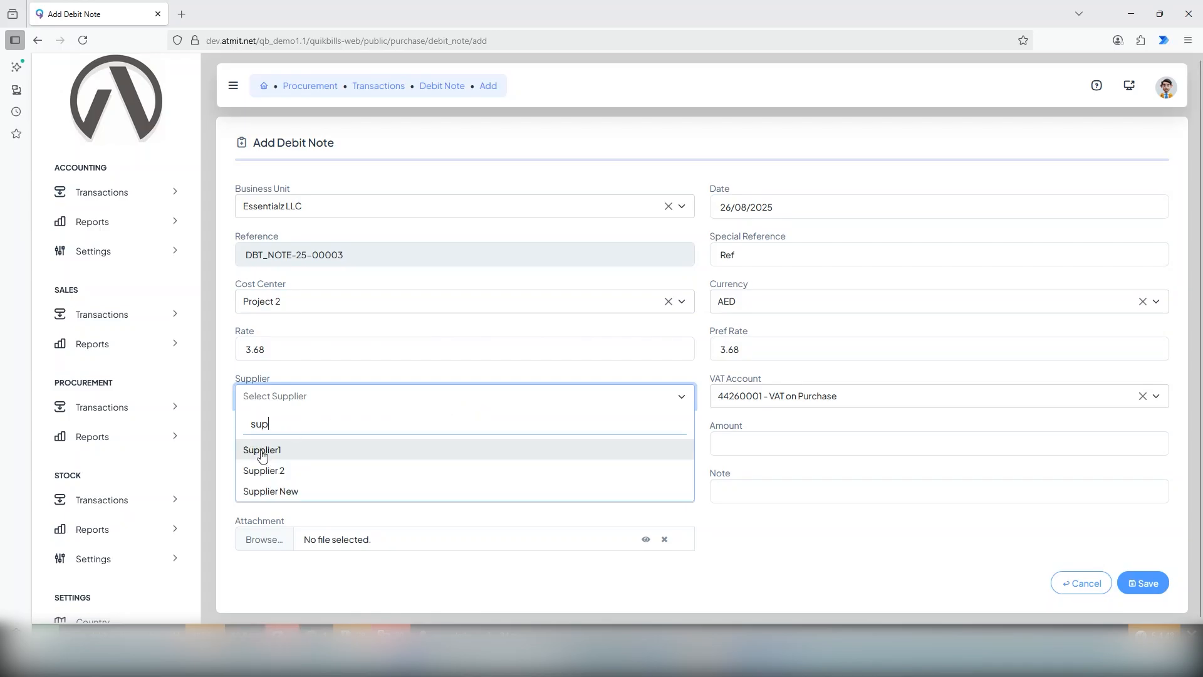
left_click(264, 450)
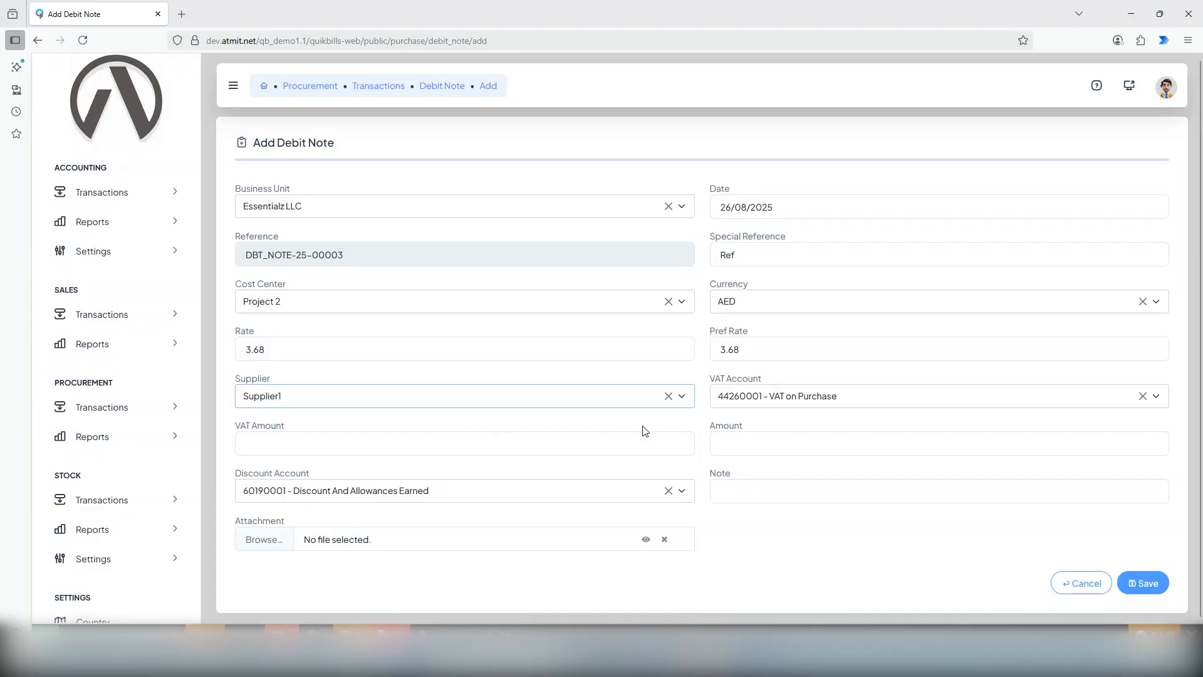
Step: Set the debit note's VAT amount to 150 and its amount to 425
left_click(413, 442)
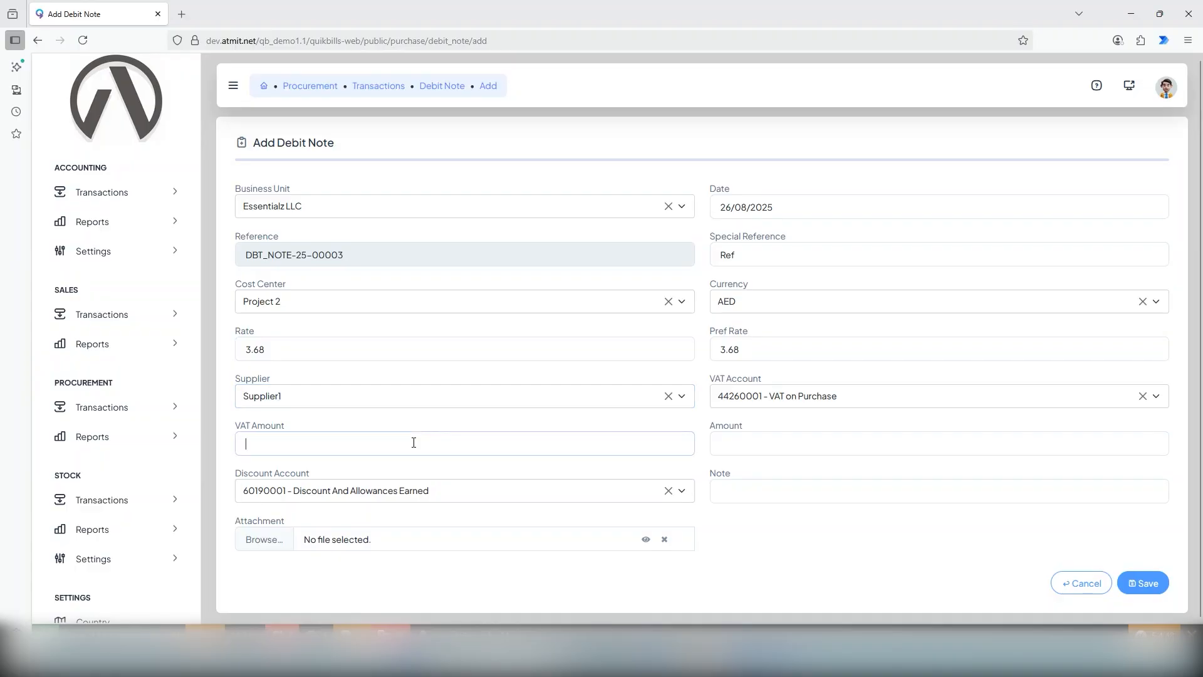
type("150")
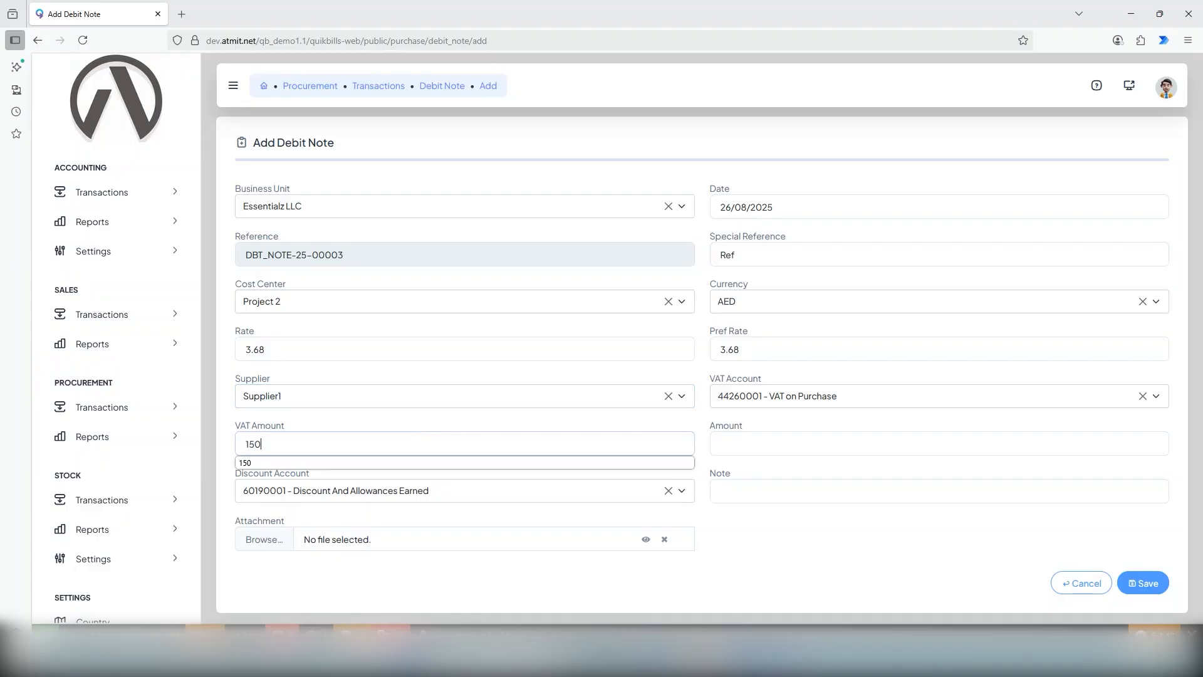
left_click(723, 441)
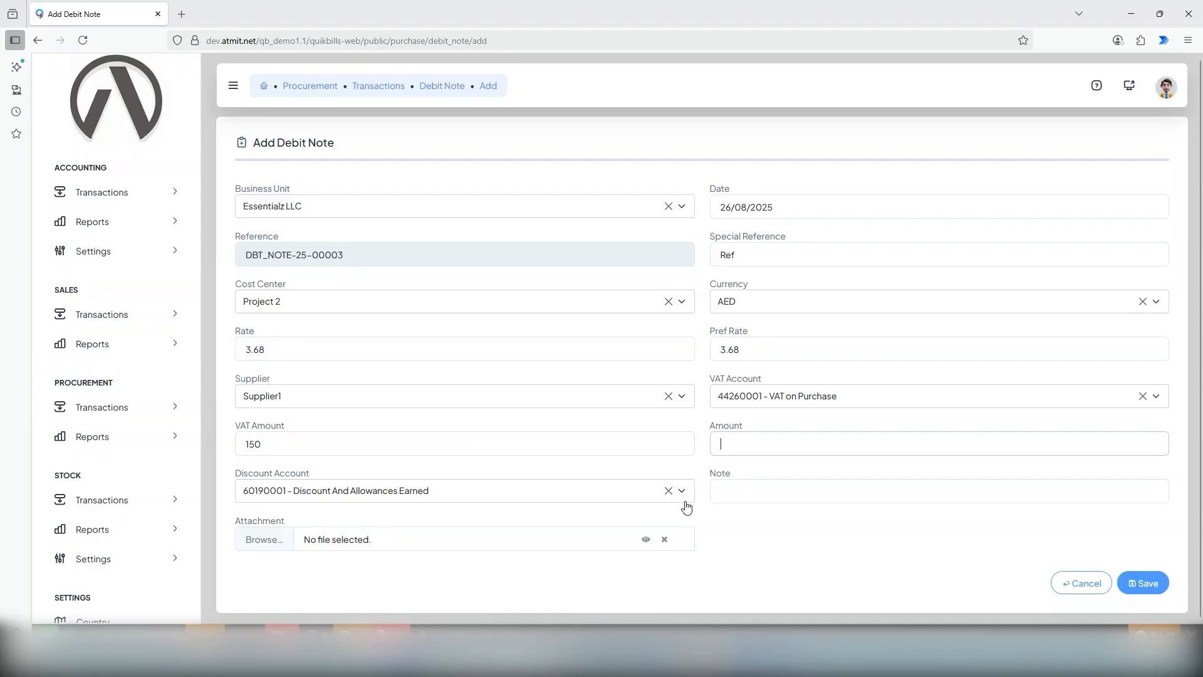
type("42")
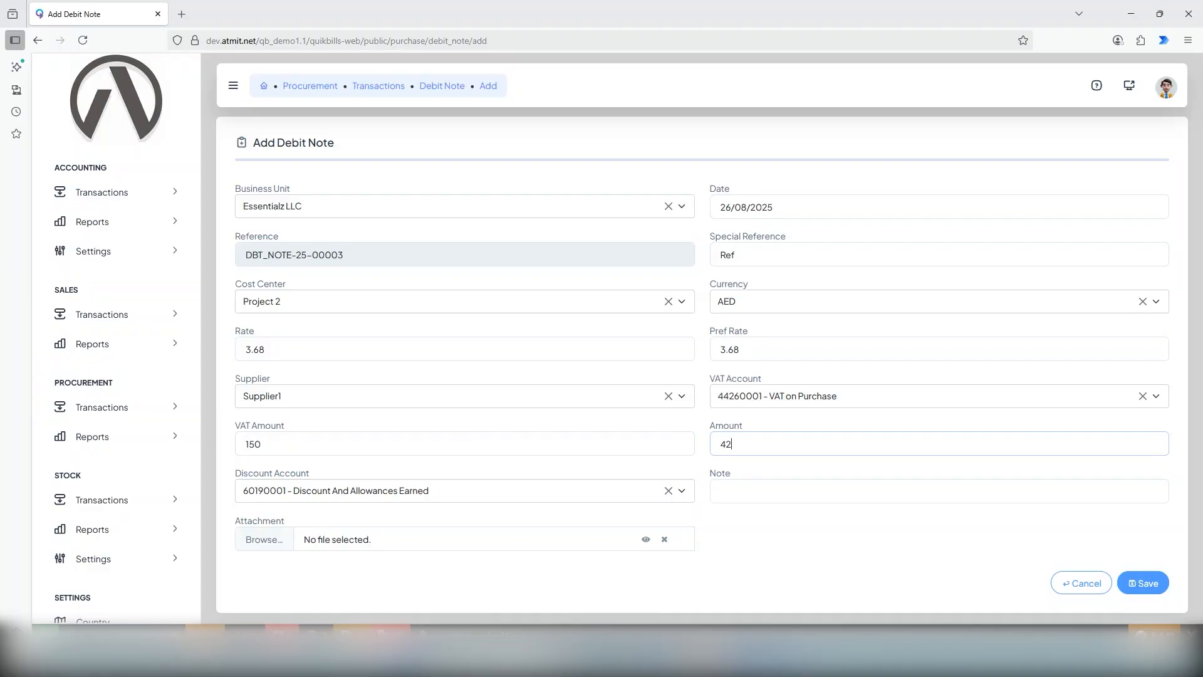
type("5")
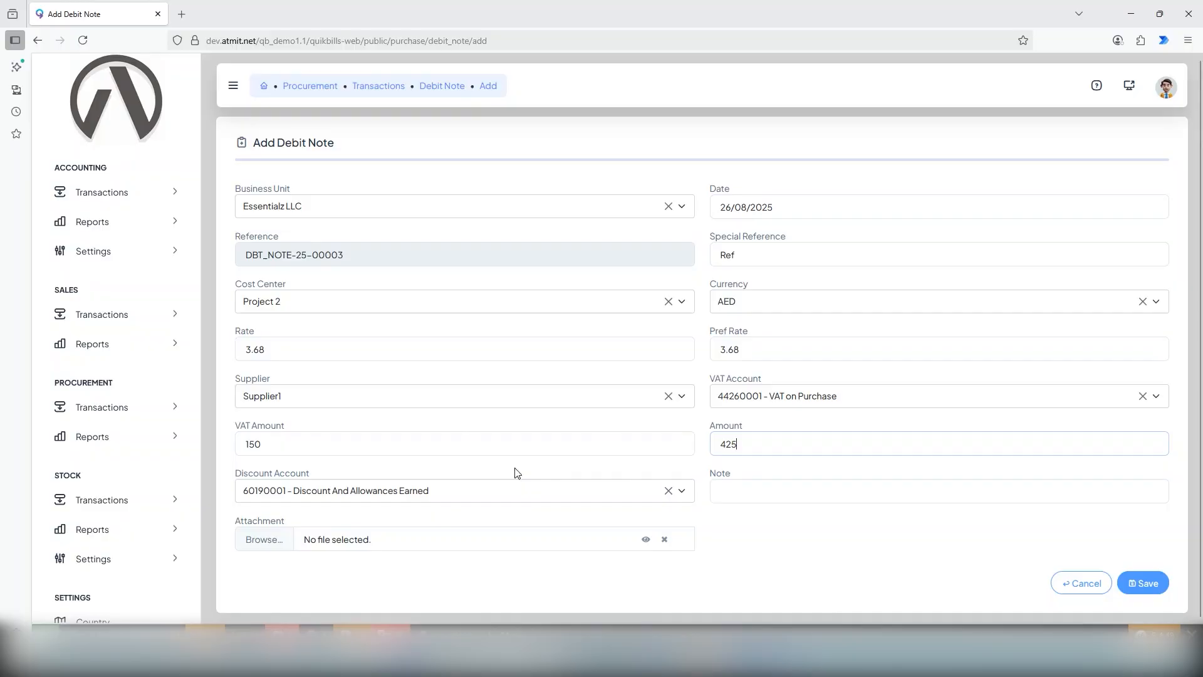
Step: Enter "Test Note" as the note text of the debit note
left_click(740, 490)
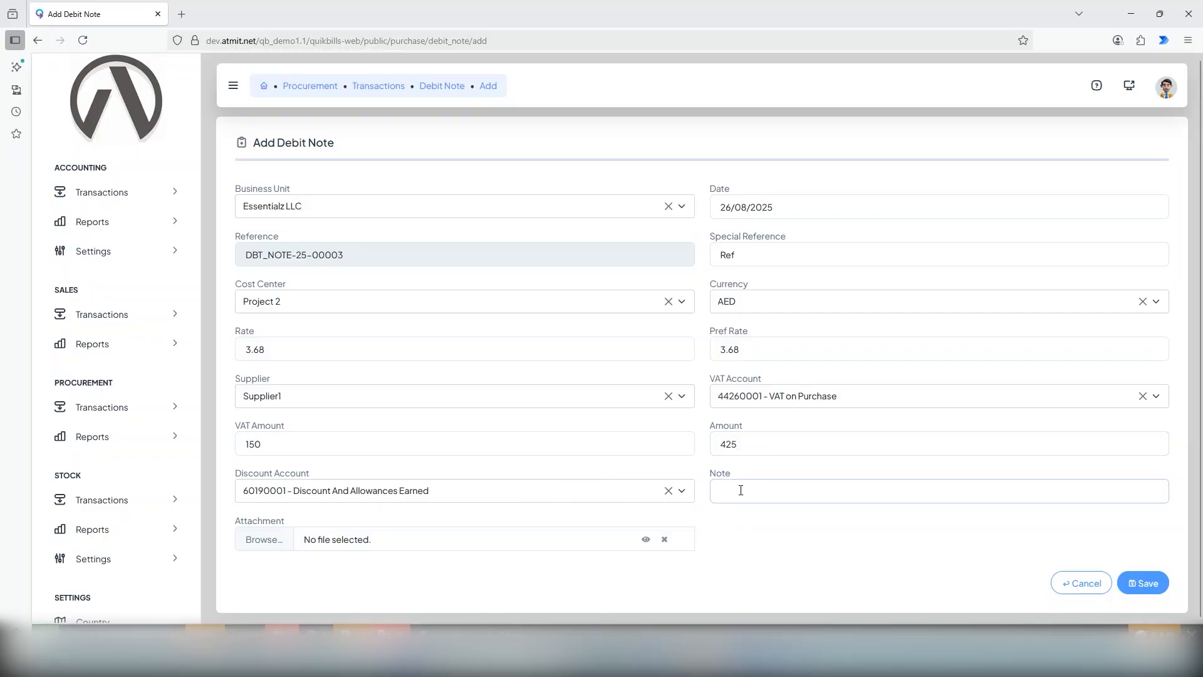
type("Test Note")
left_click(782, 530)
Step: Attach the Logo Atmit image file from the Desktop folder and save the debit note
left_click(251, 546)
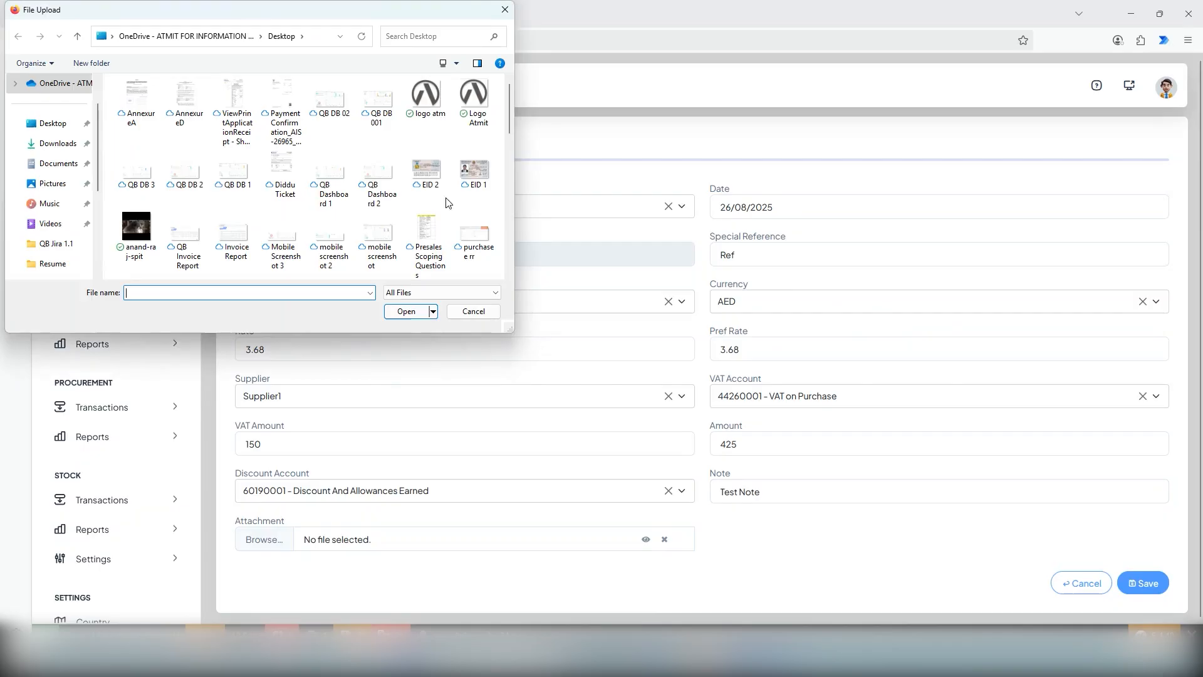
left_click(474, 102)
left_click(413, 313)
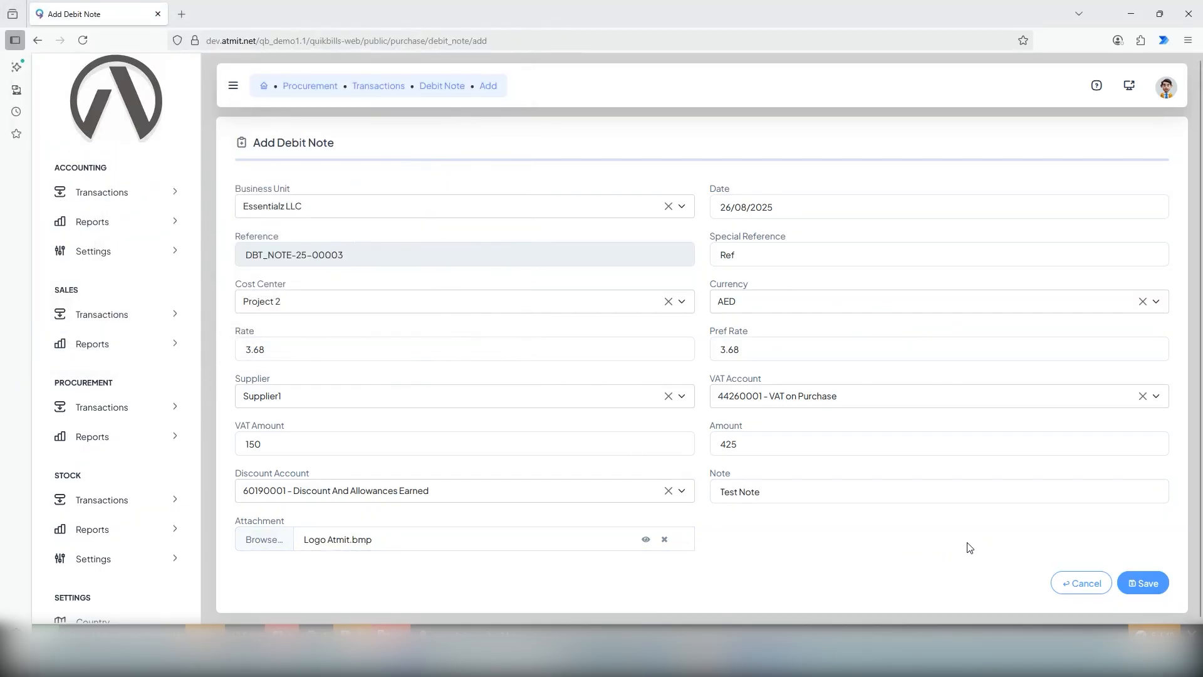
left_click(1152, 584)
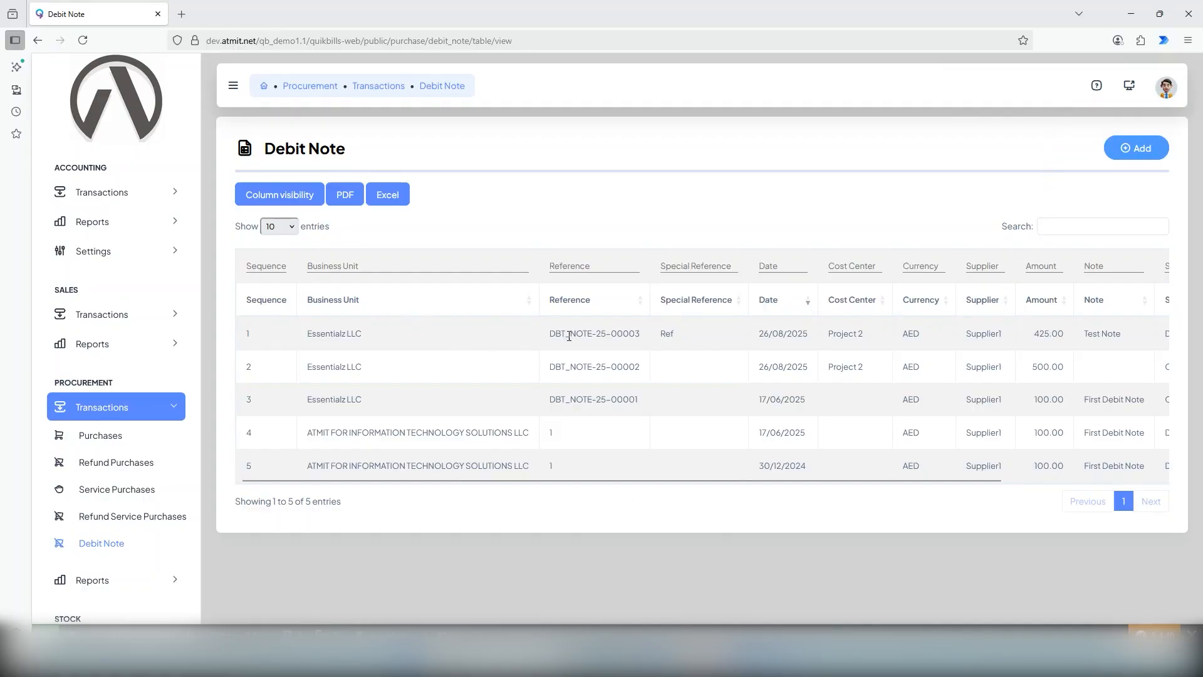
Step: View the details of the newly saved Test Note debit note, then return to the debit note list
left_click_drag(863, 481, 1058, 499)
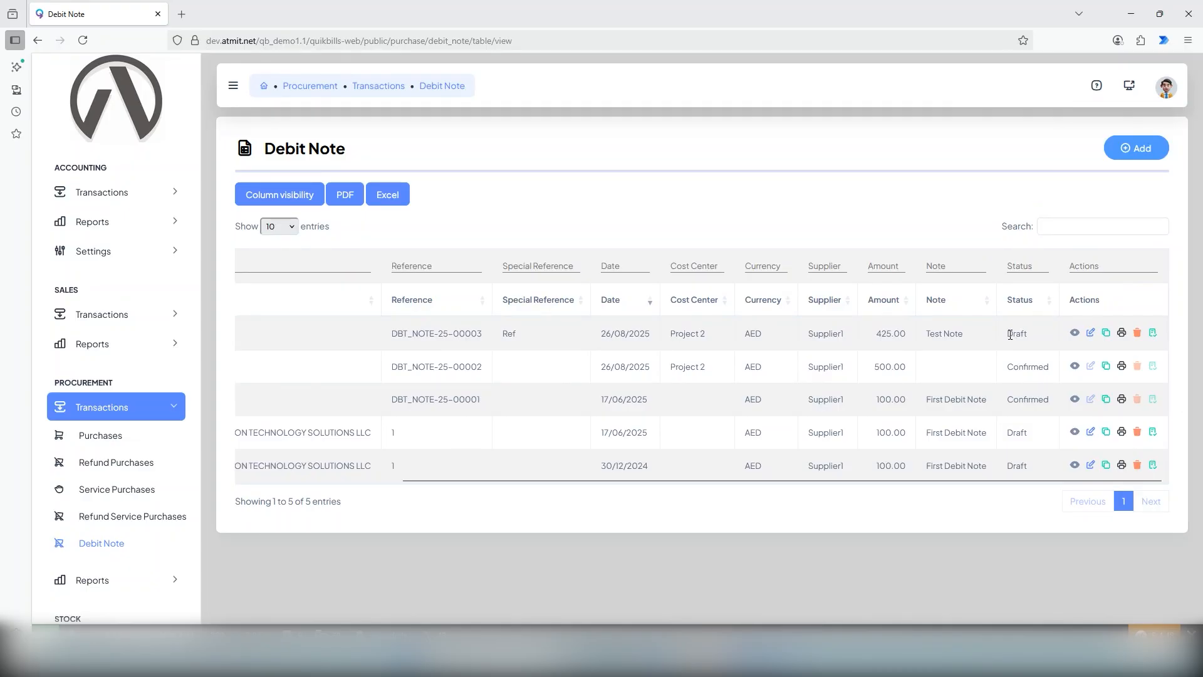
left_click(1074, 334)
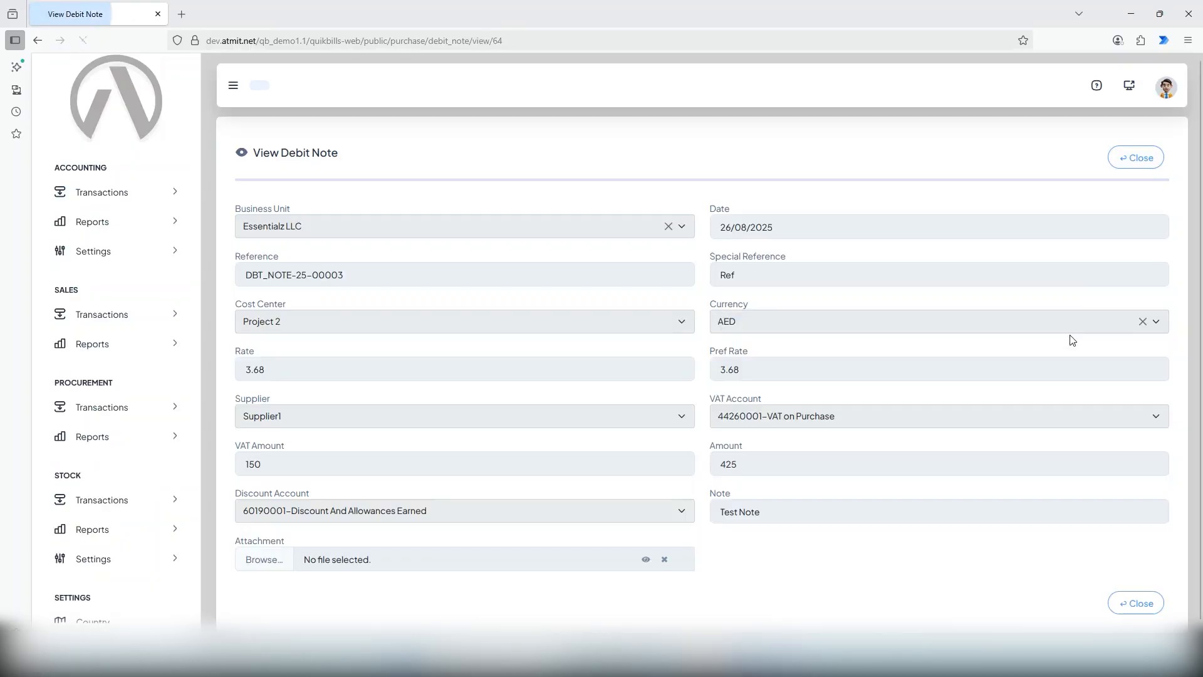
scroll(517, 356, "down", 1)
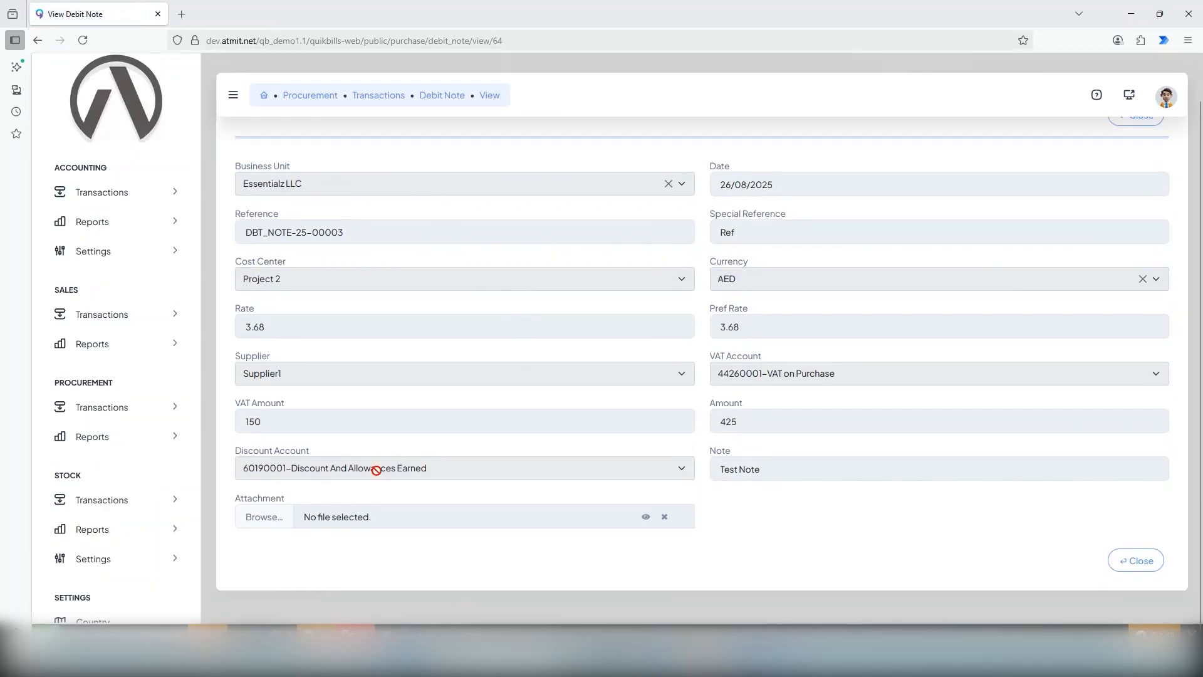
left_click(1134, 560)
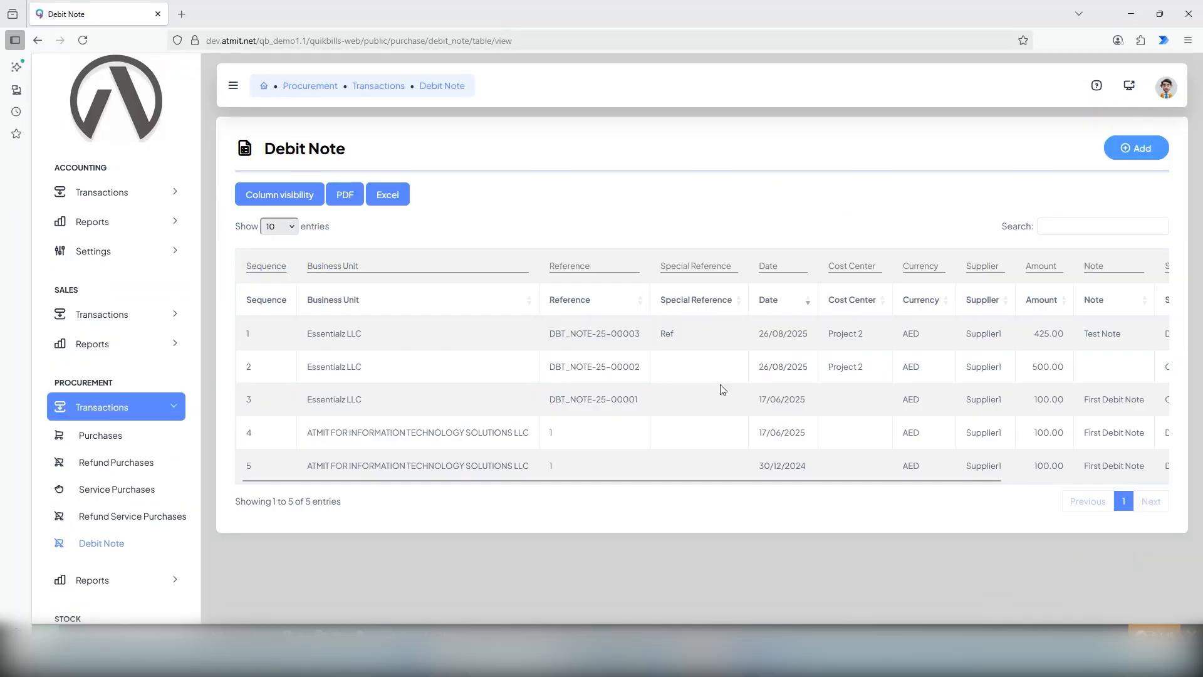
Step: Edit the Test Note debit note, setting its VAT amount to 165, and save the update
left_click_drag(908, 487, 1068, 487)
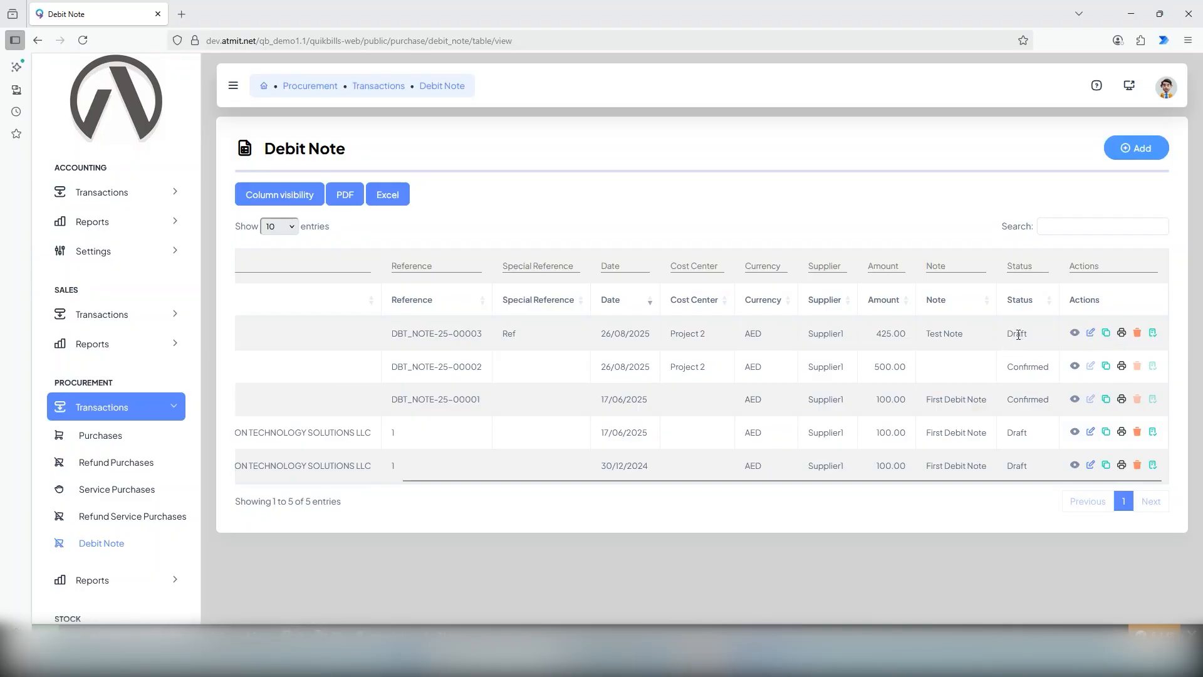
left_click(1090, 333)
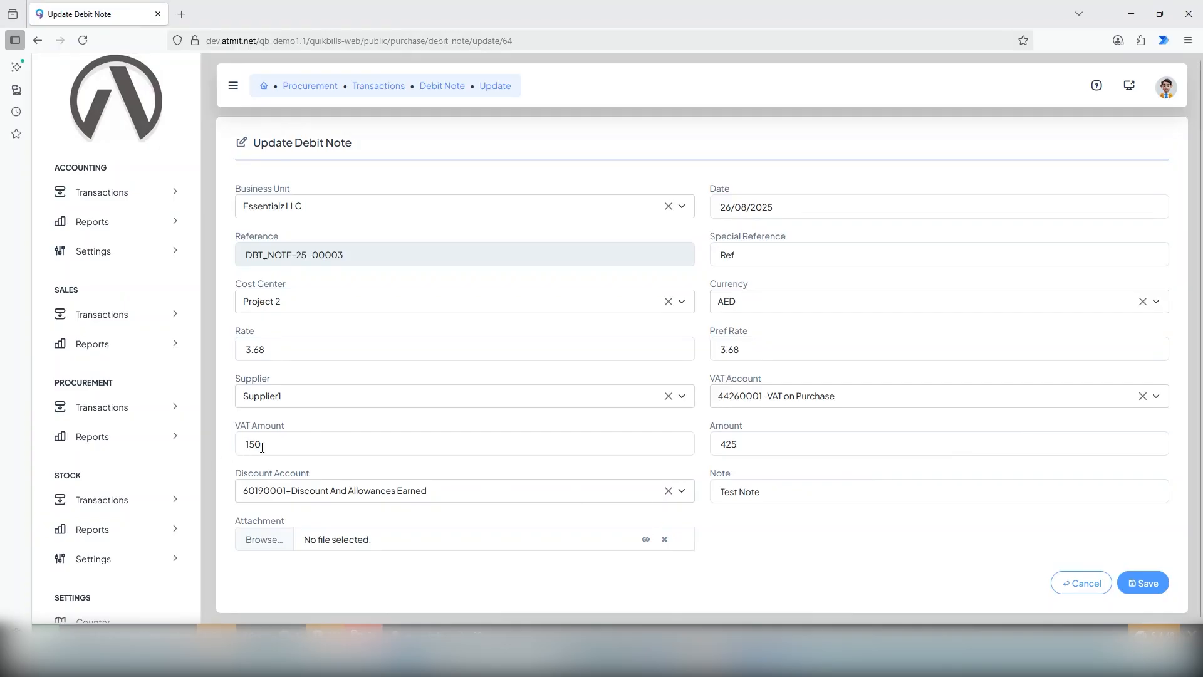
double_click(262, 447)
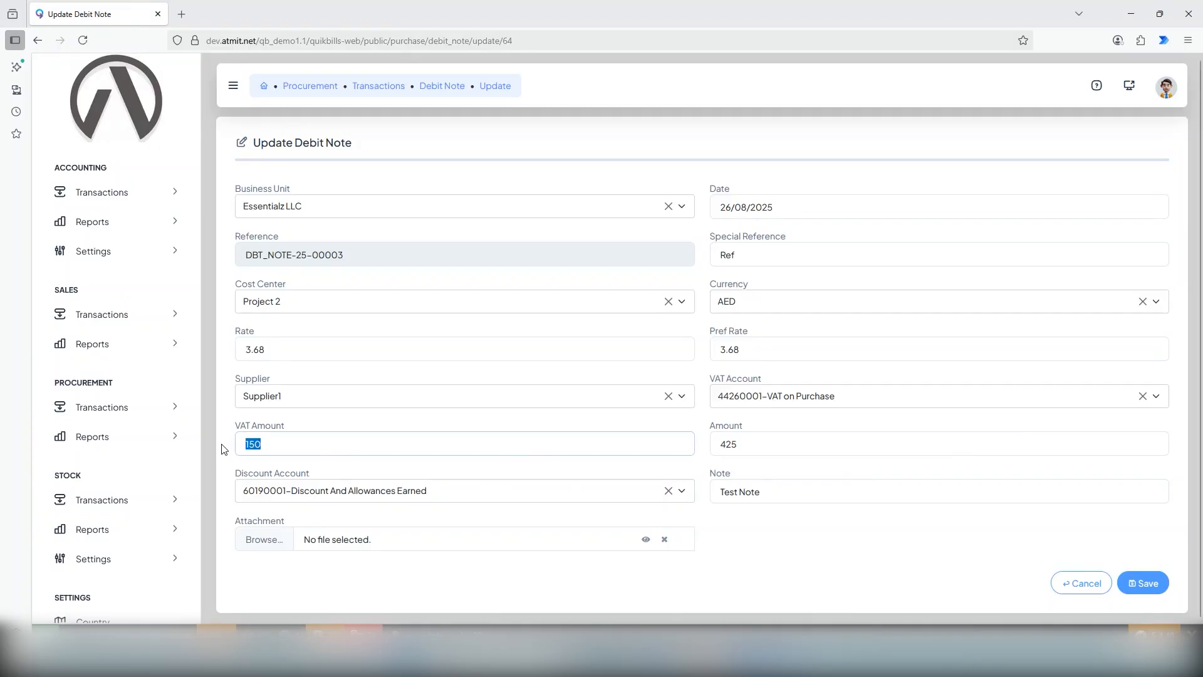
type("165")
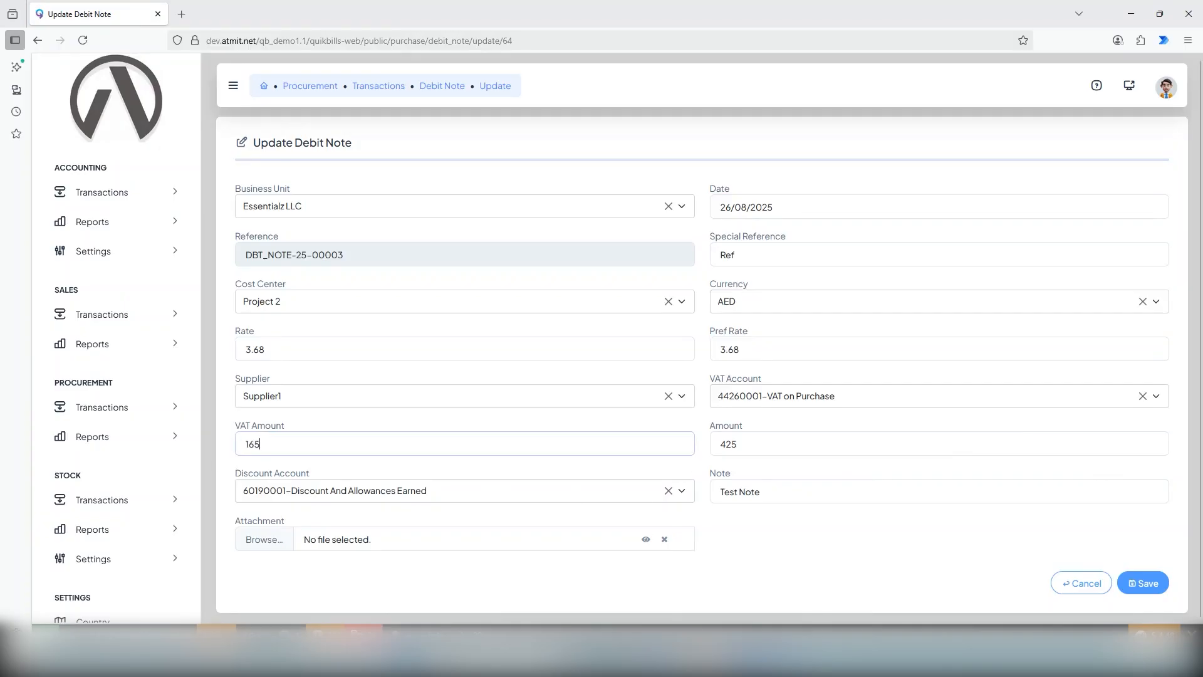
left_click(835, 537)
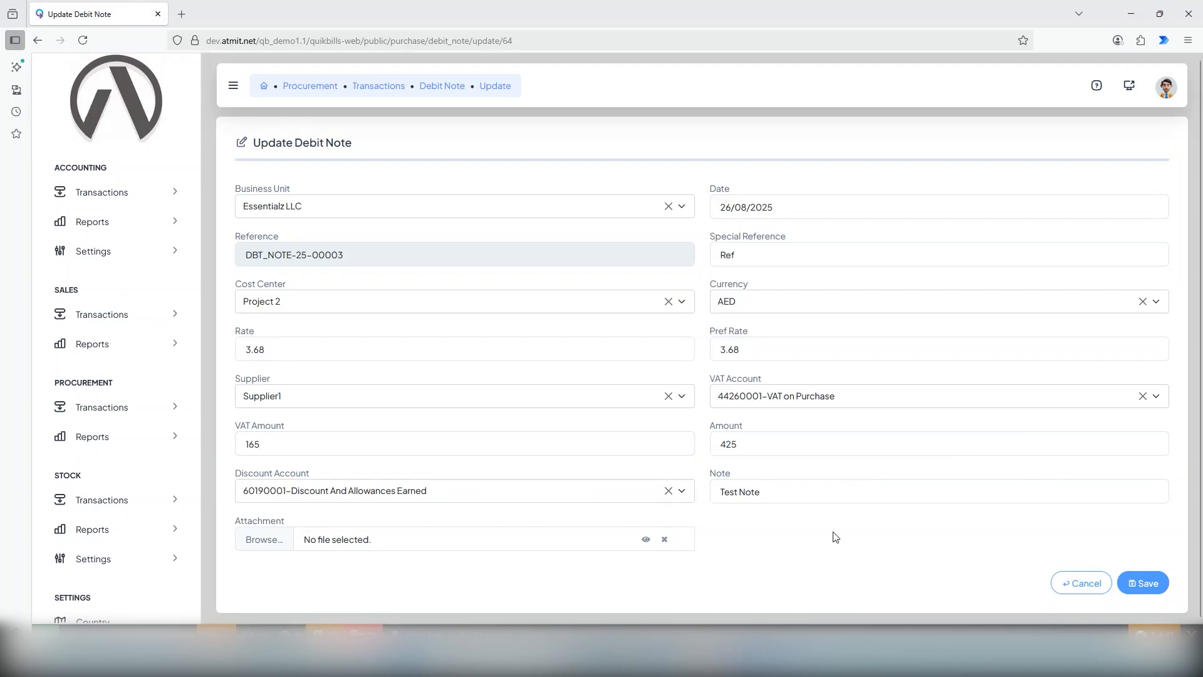
left_click(1135, 585)
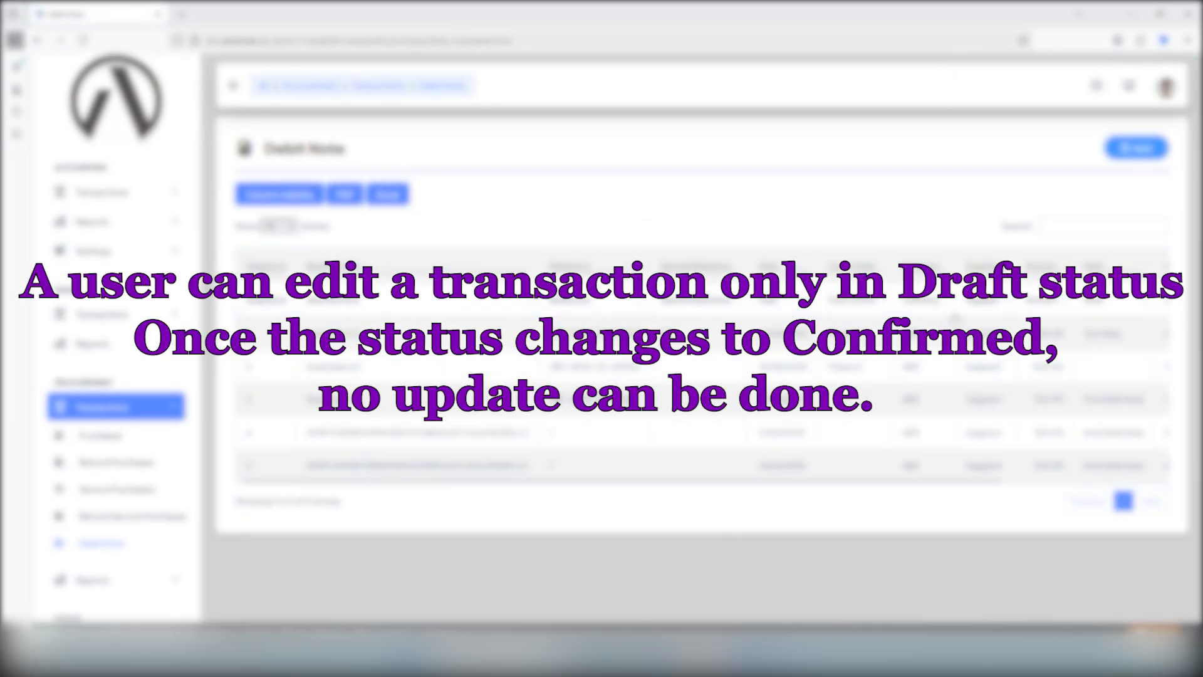
Step: Duplicate the draft Test Note debit note and set the copy's cost center to Project 3
left_click_drag(876, 484, 1084, 494)
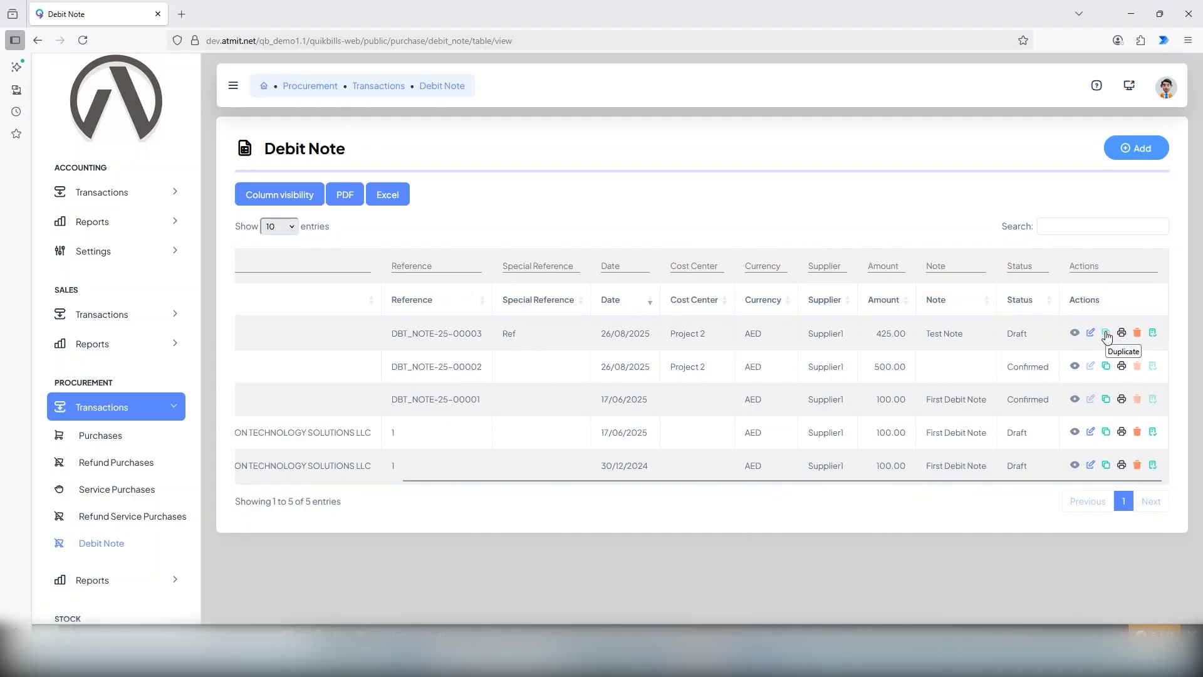
left_click(1106, 336)
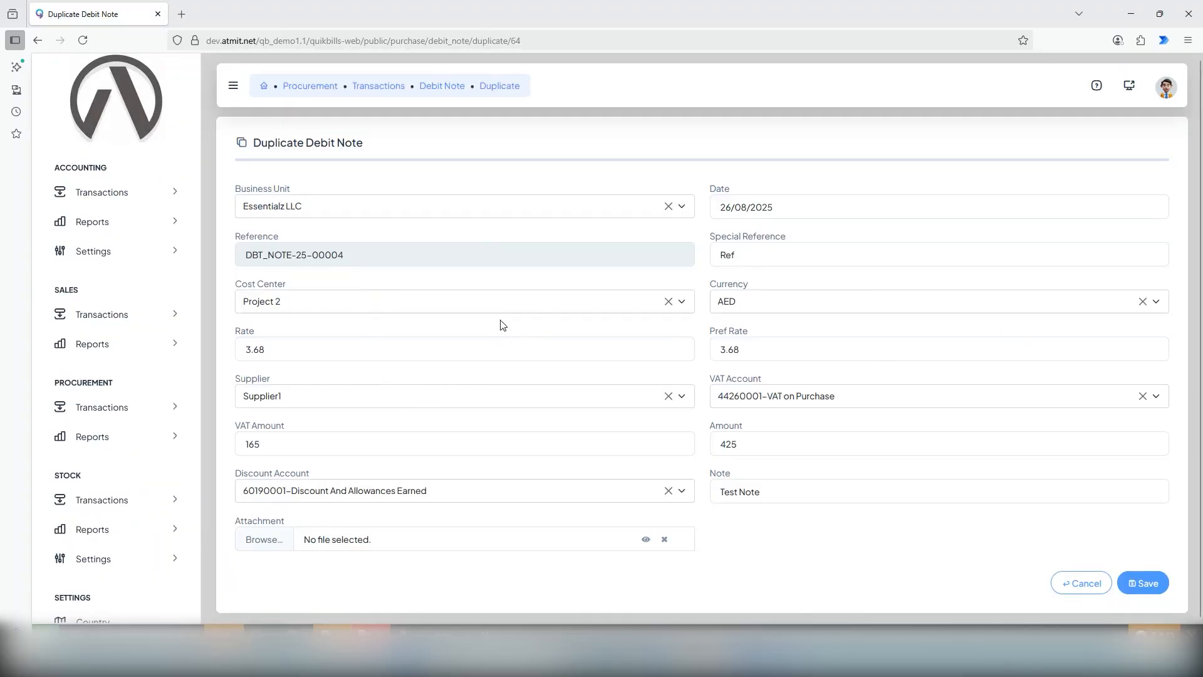
left_click(594, 304)
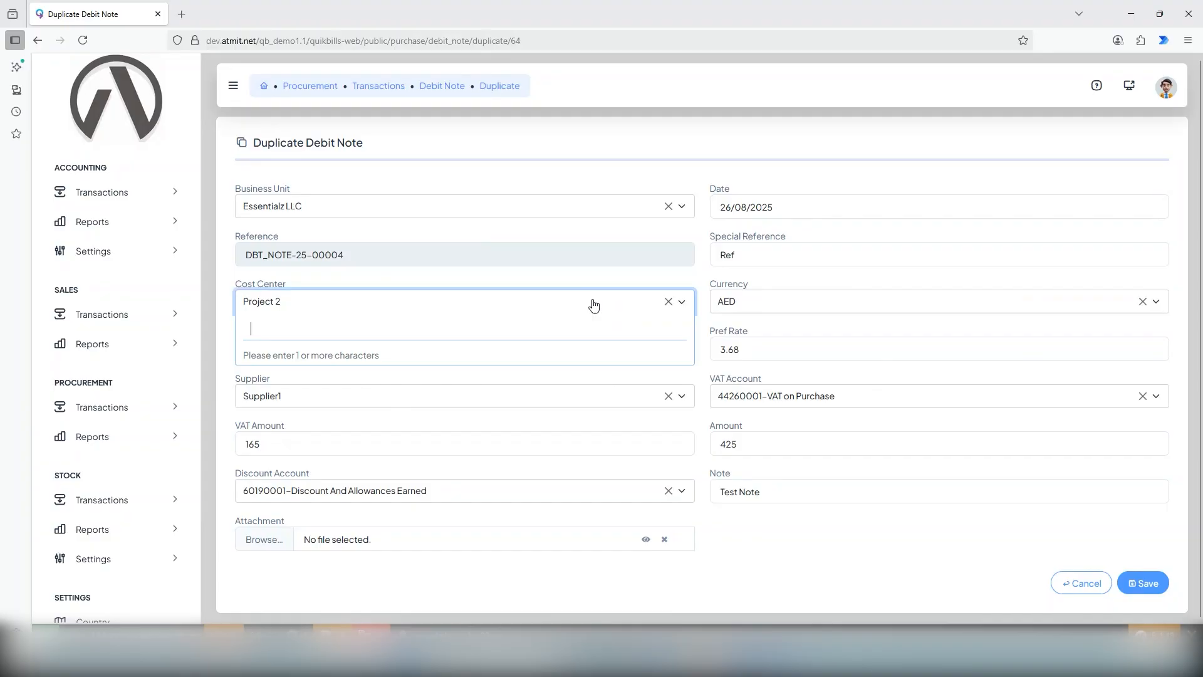
type("p")
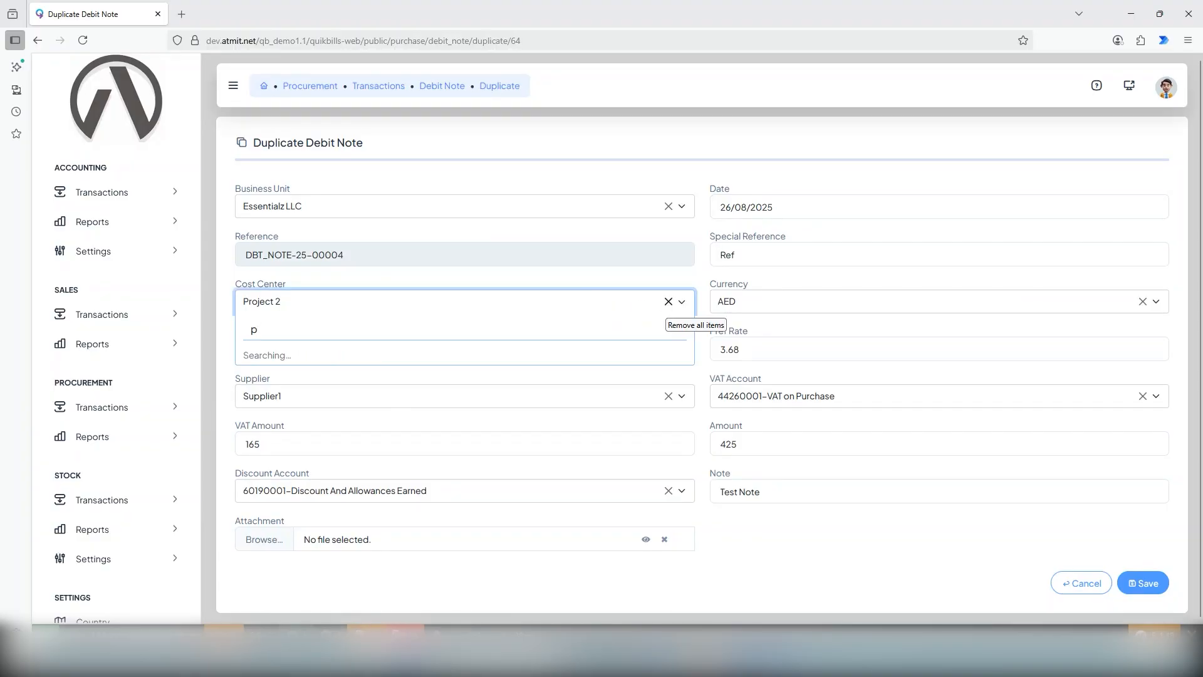
left_click(279, 400)
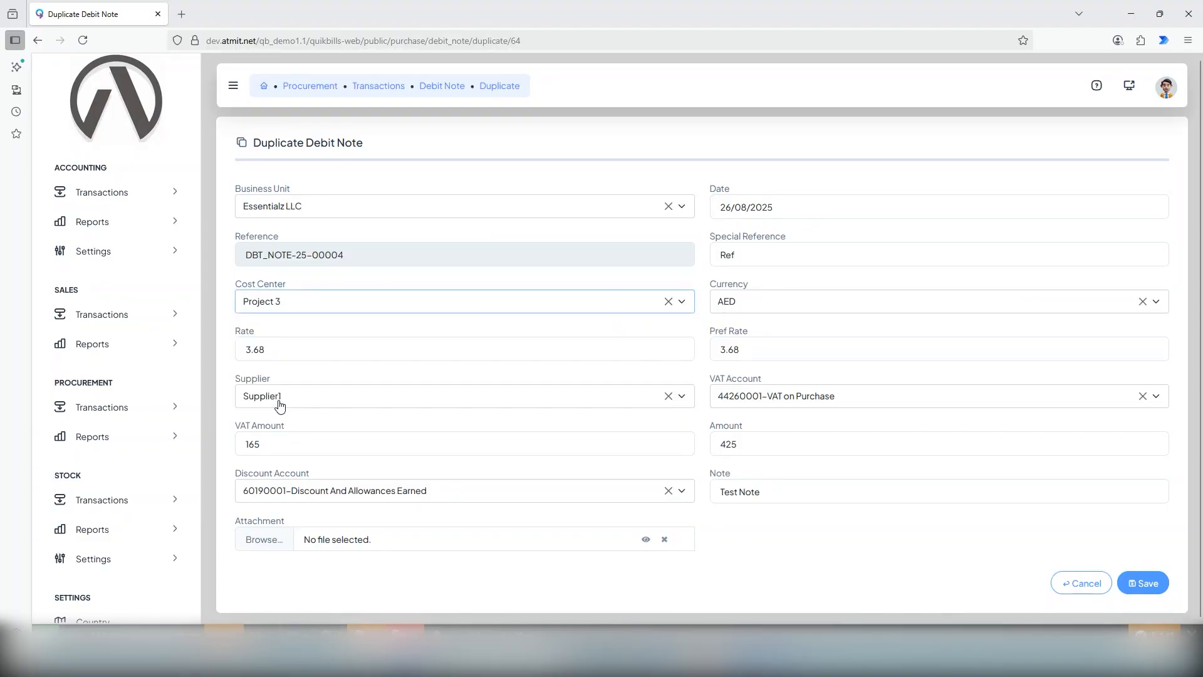
Step: Set the duplicate's VAT amount to 125 and its amount to 350, and save the new debit note
left_click_drag(289, 446, 176, 439)
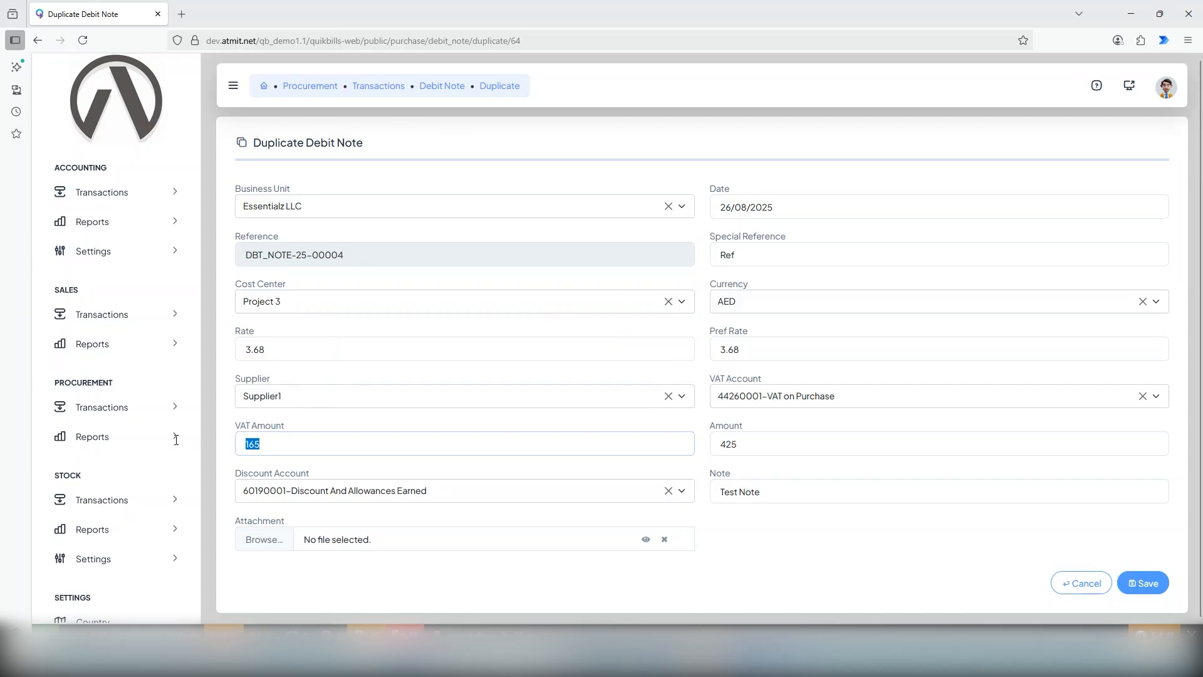
type("125")
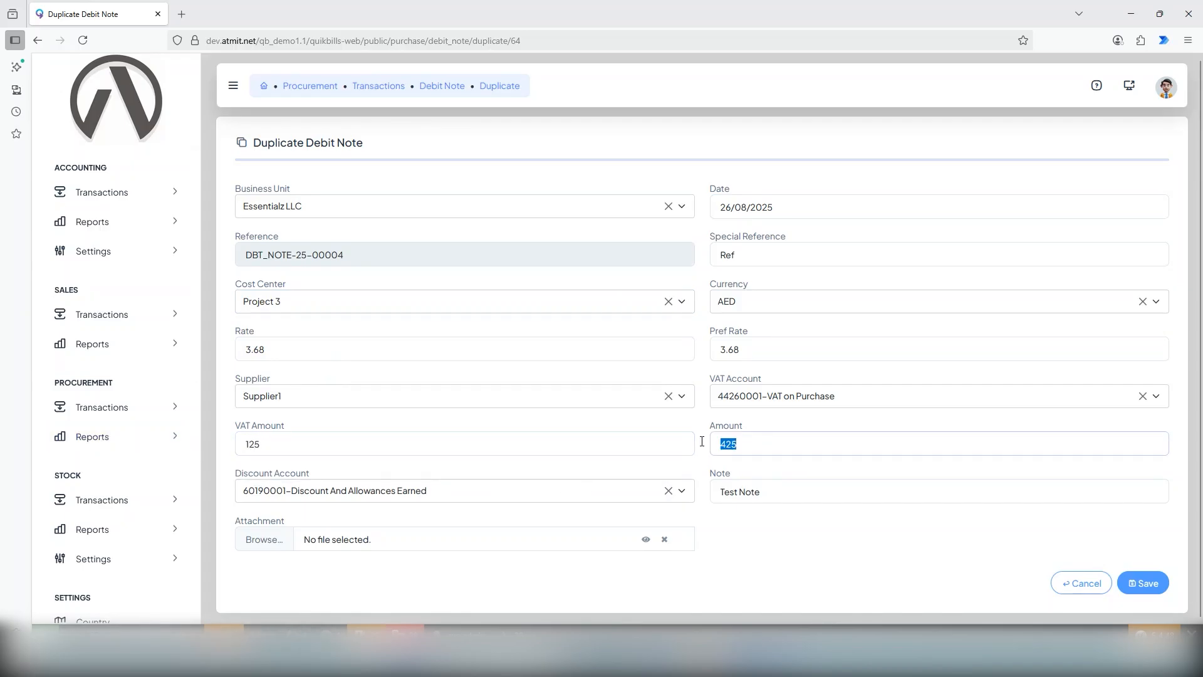
type("350")
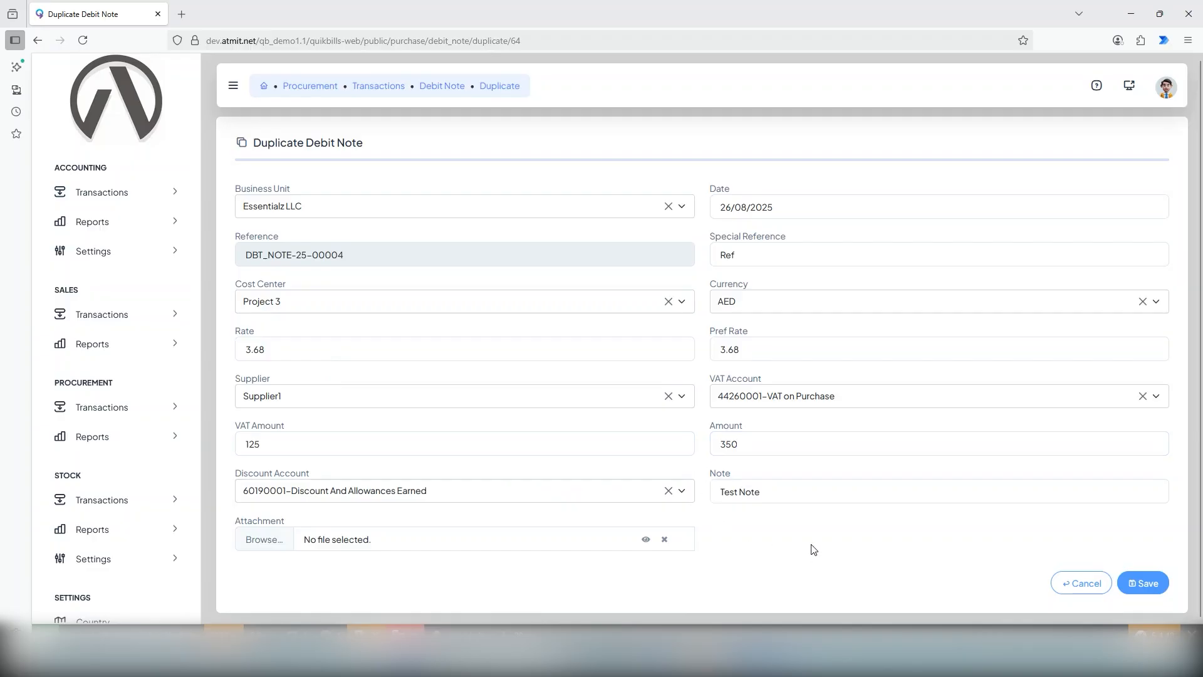
left_click(1144, 583)
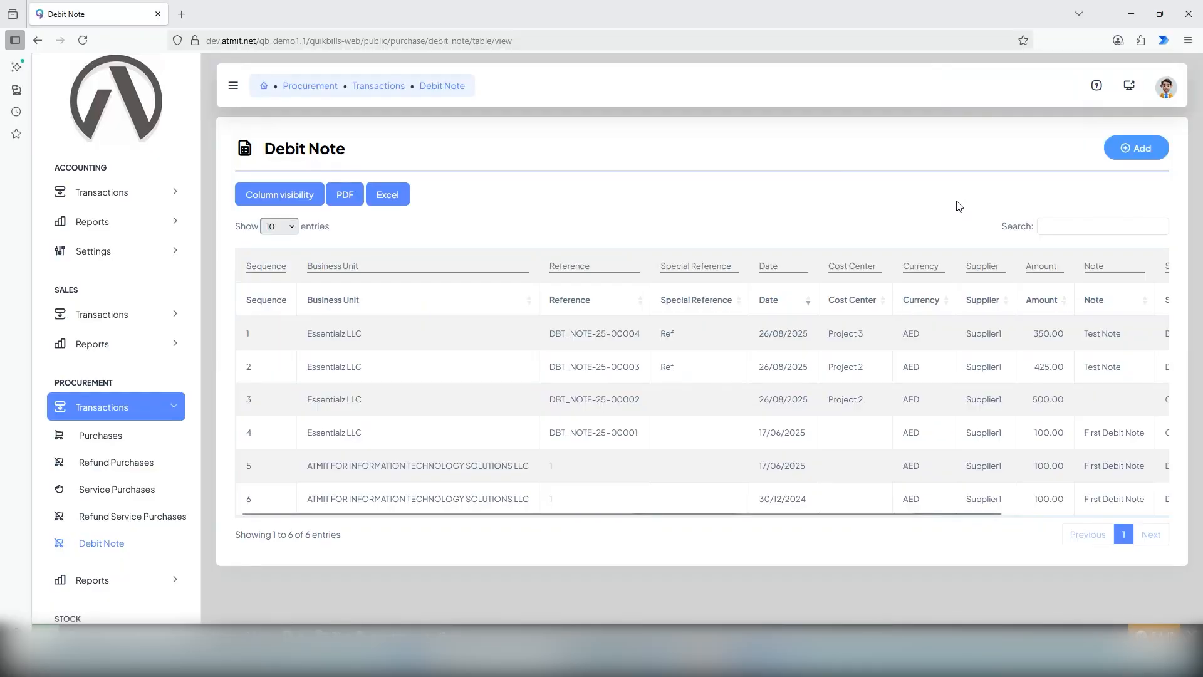
Step: Try to print the draft Test Note debit note of 425.00 AED, and change its status to Confirmed
left_click_drag(996, 514, 1156, 514)
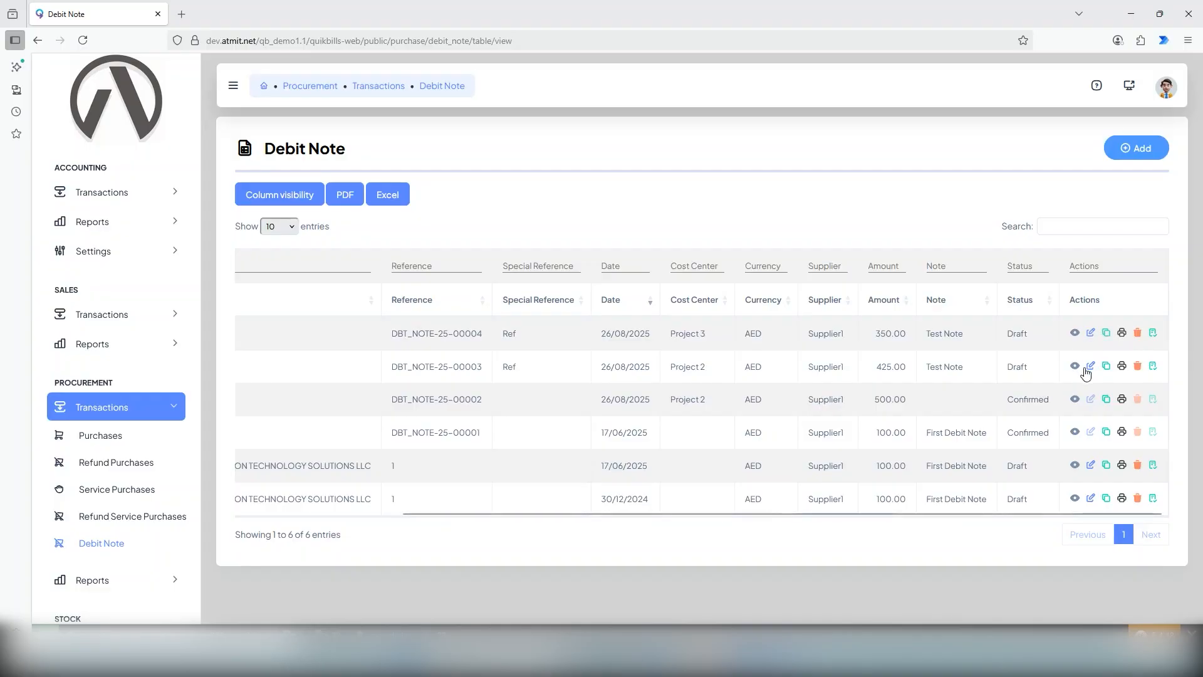
left_click(1122, 367)
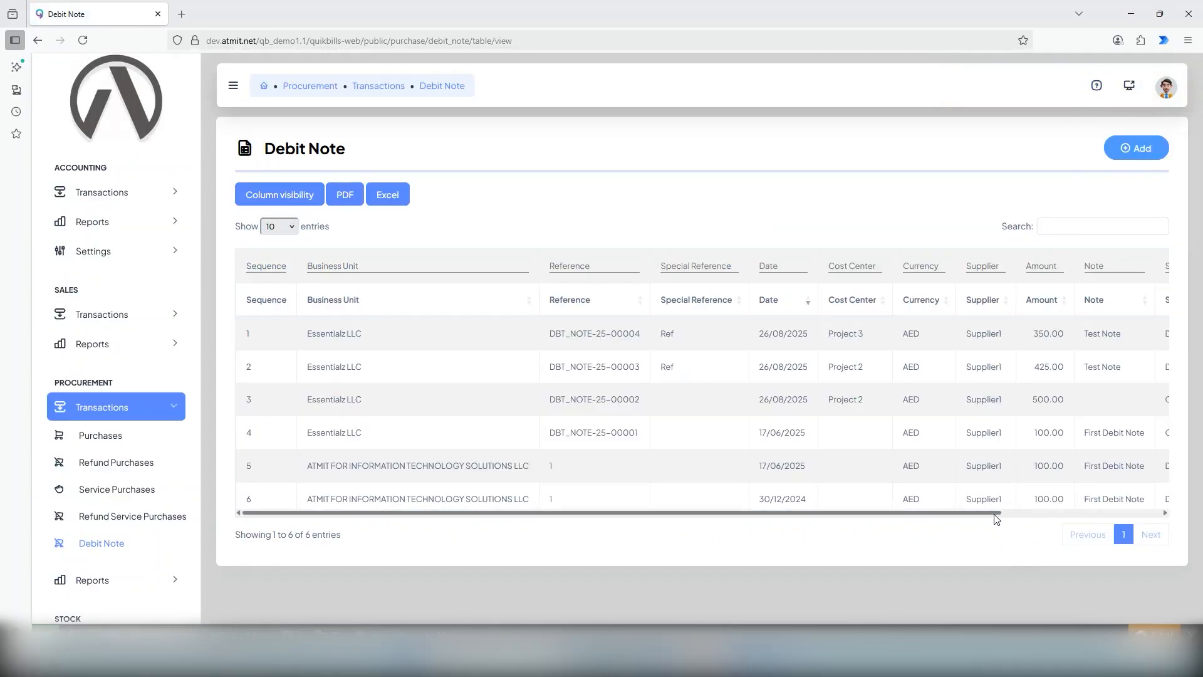
left_click_drag(996, 513, 1168, 524)
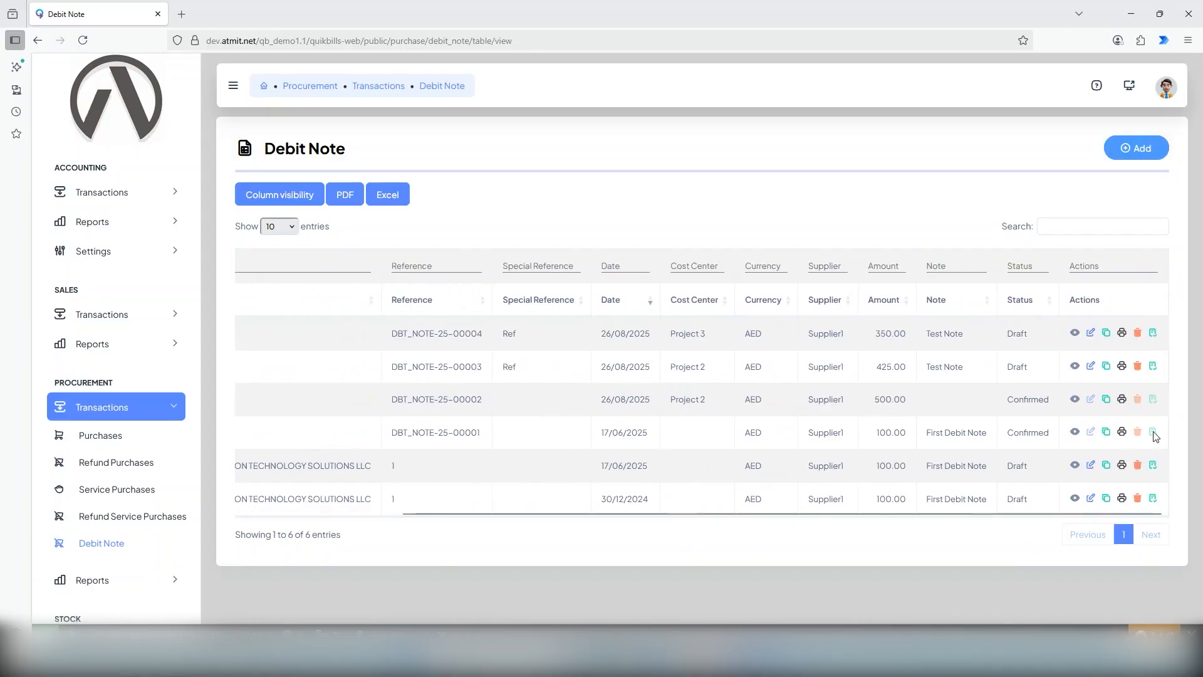
left_click(1151, 367)
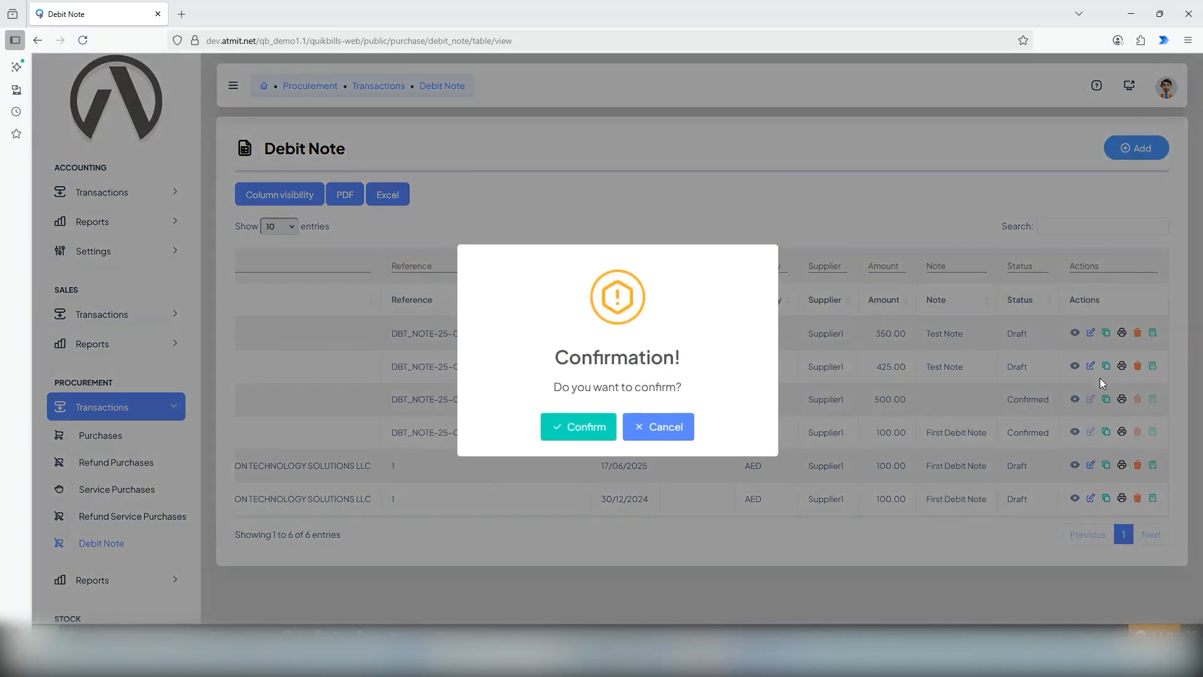
left_click(572, 428)
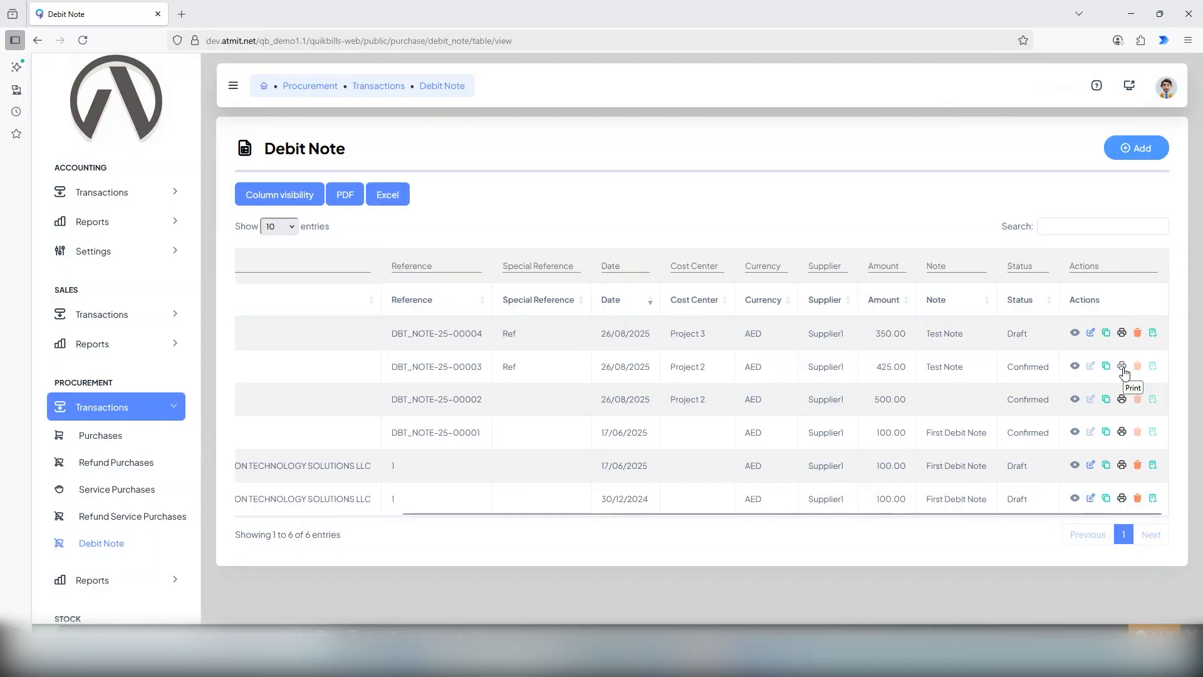
Step: Open the print preview of the confirmed 425.00 AED Test Note debit note, cancel printing and return to the debit note list
left_click(1122, 367)
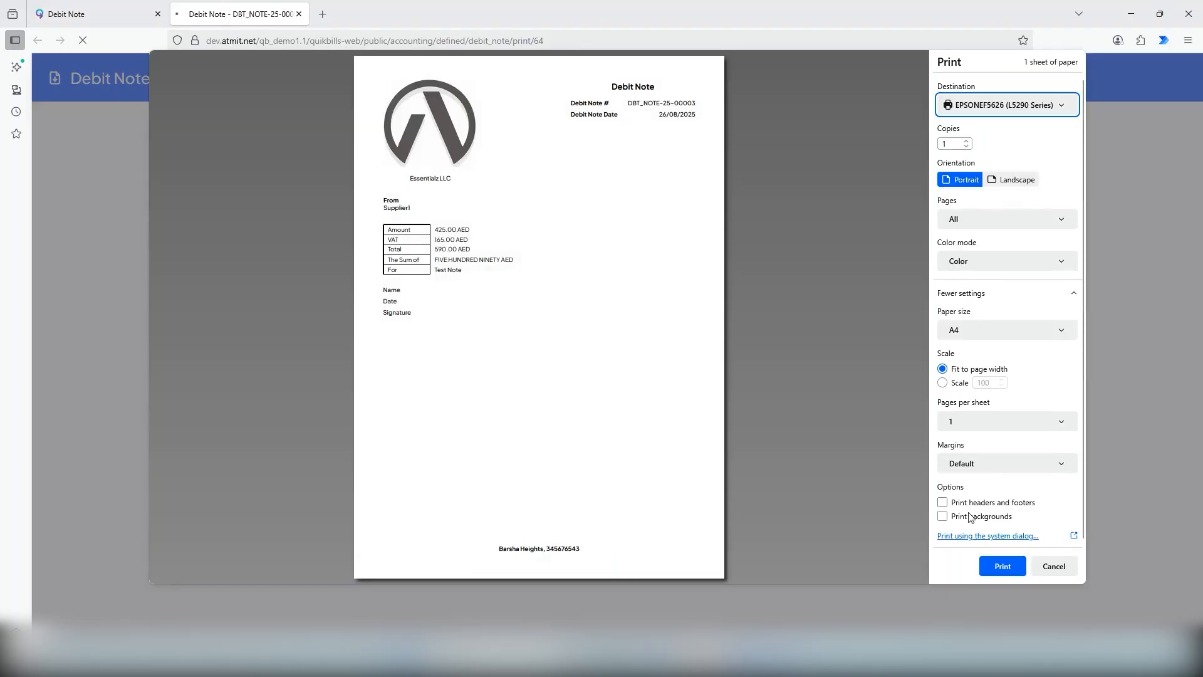
left_click(1054, 566)
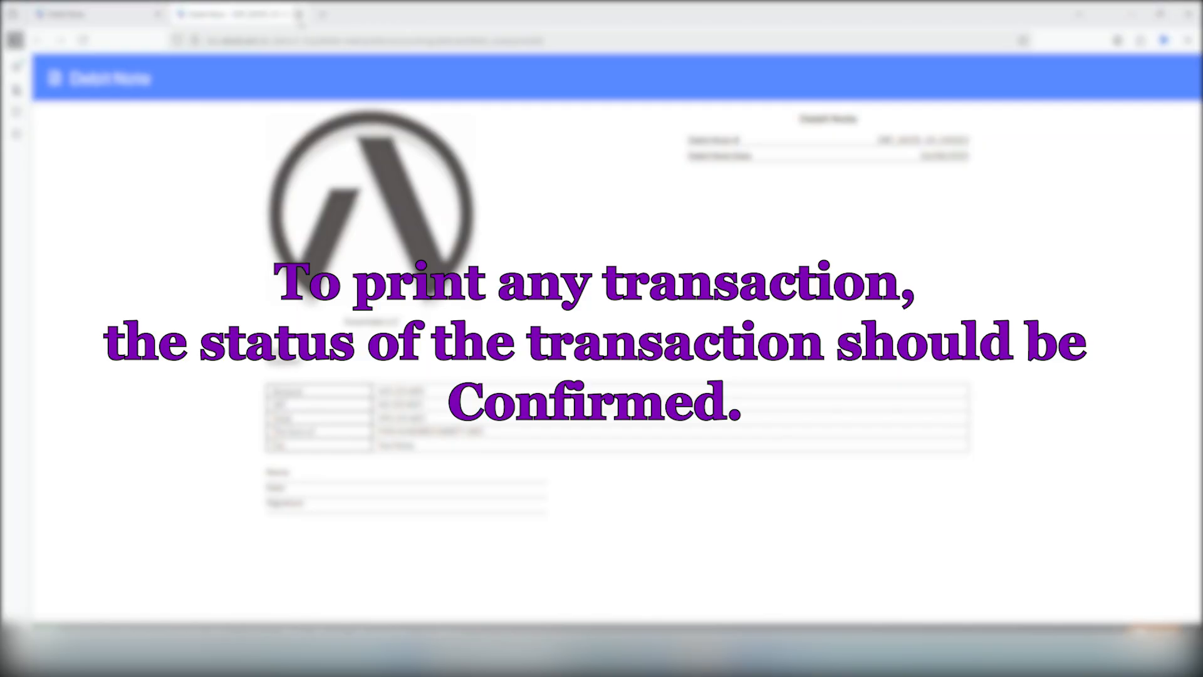
left_click(298, 14)
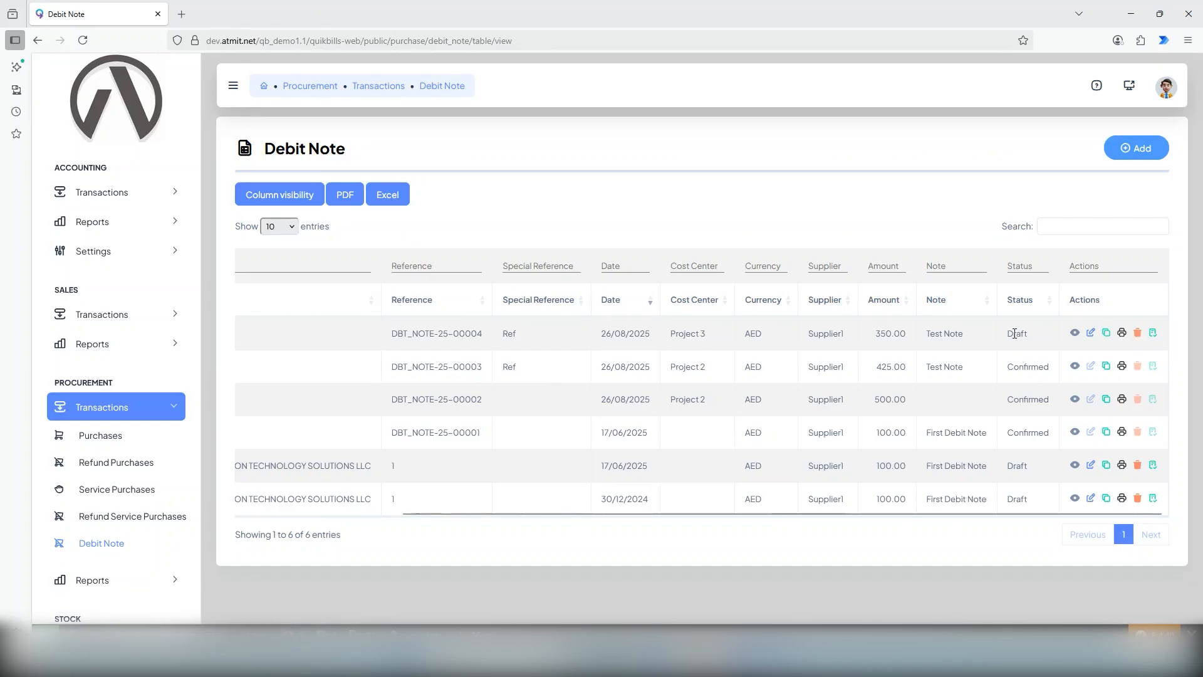
Step: Delete the draft Test Note debit note of 350.00 AED assigned to Project 3
left_click(1138, 334)
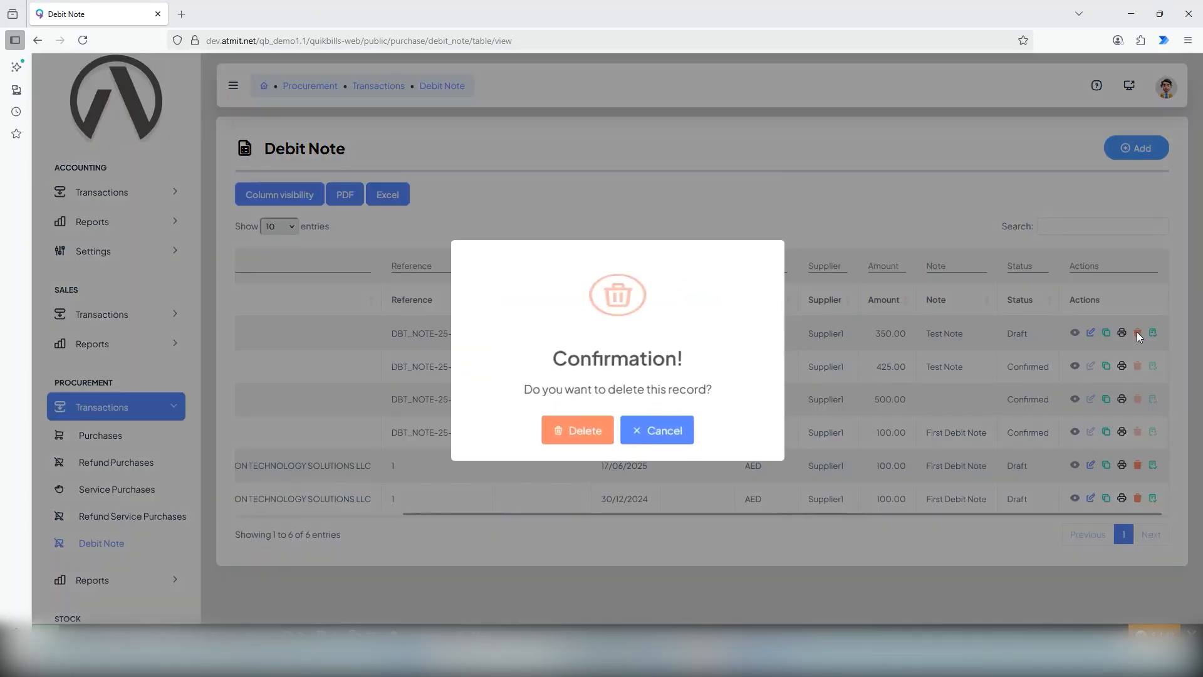
left_click(587, 429)
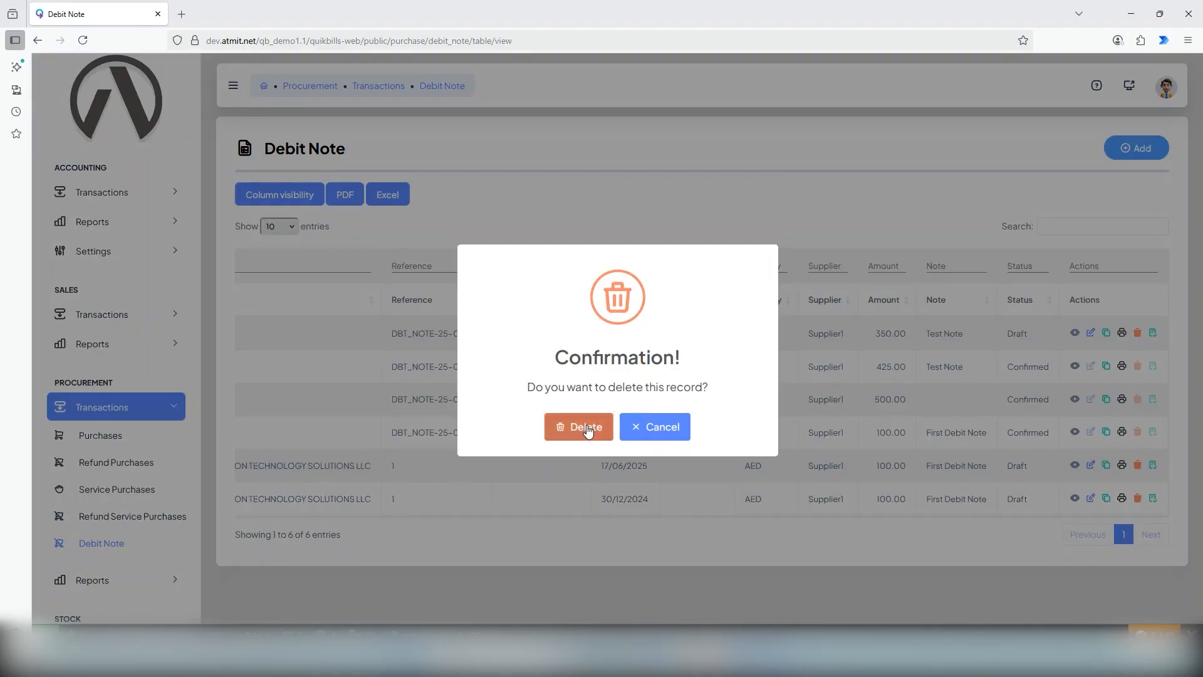